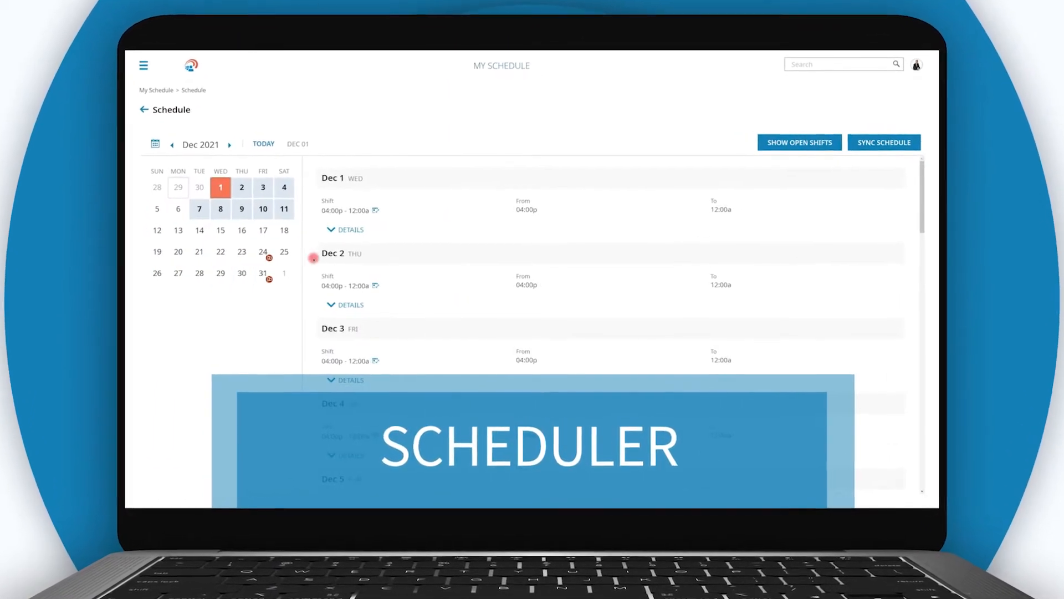
left_click(341, 229)
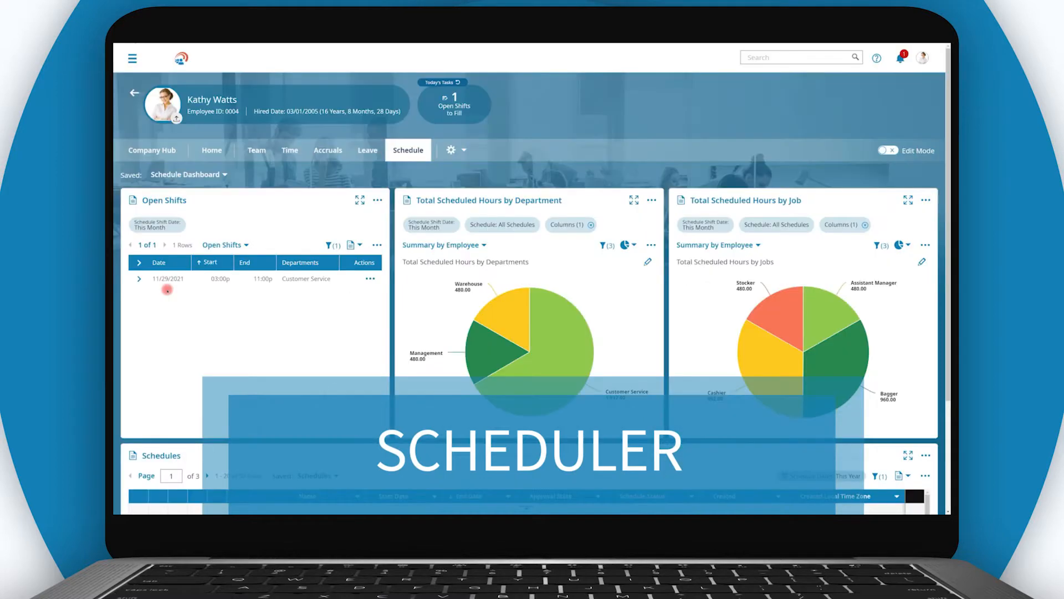
left_click(370, 280)
left_click(369, 299)
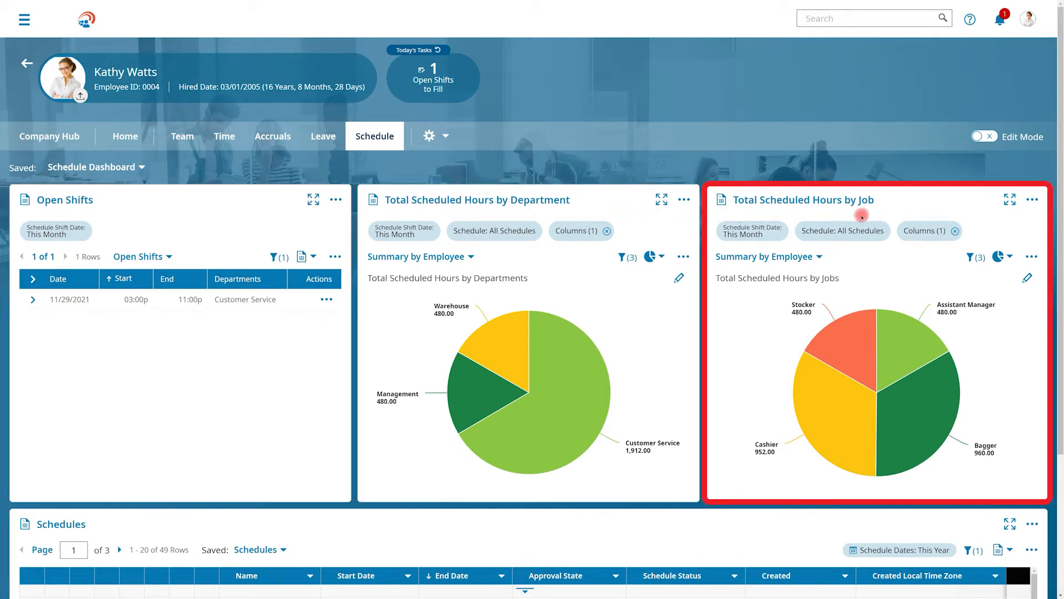
Open the full Schedules list and start a new schedule using the Weekly Planner base settings
scroll(351, 518, "down", 3)
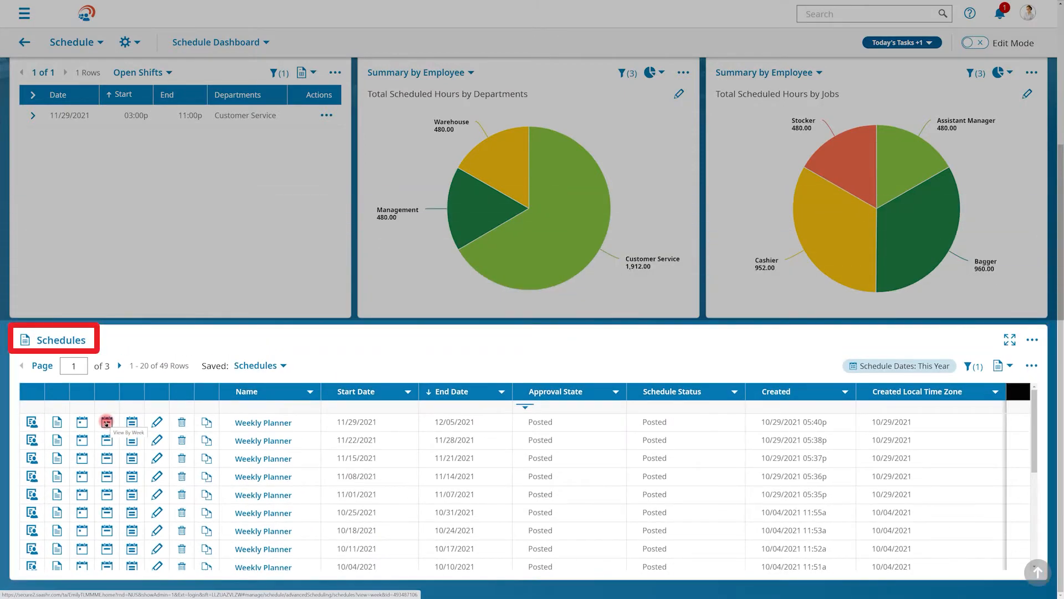
left_click(72, 340)
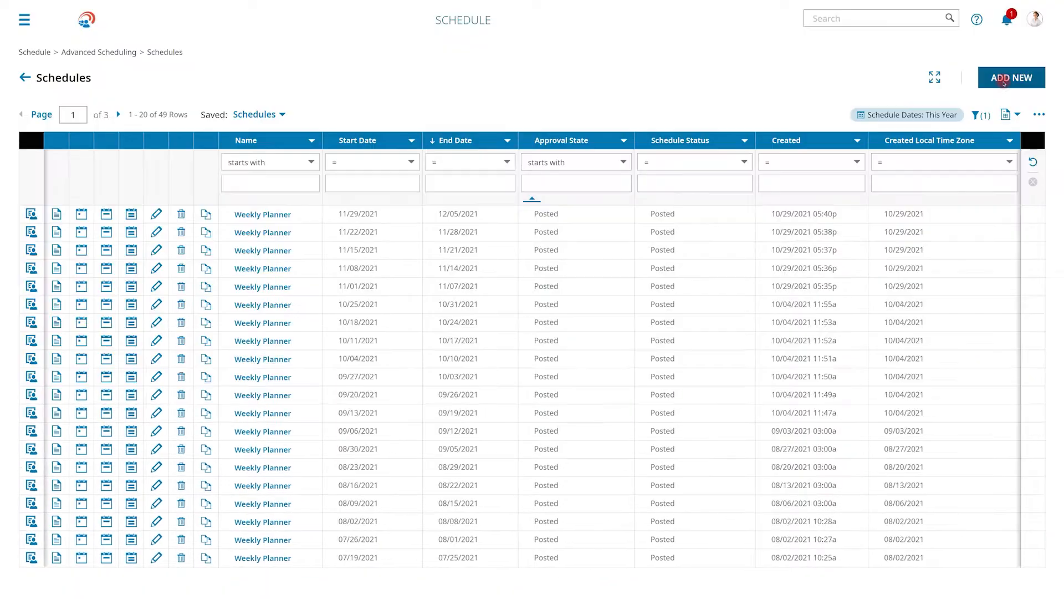
left_click(1003, 79)
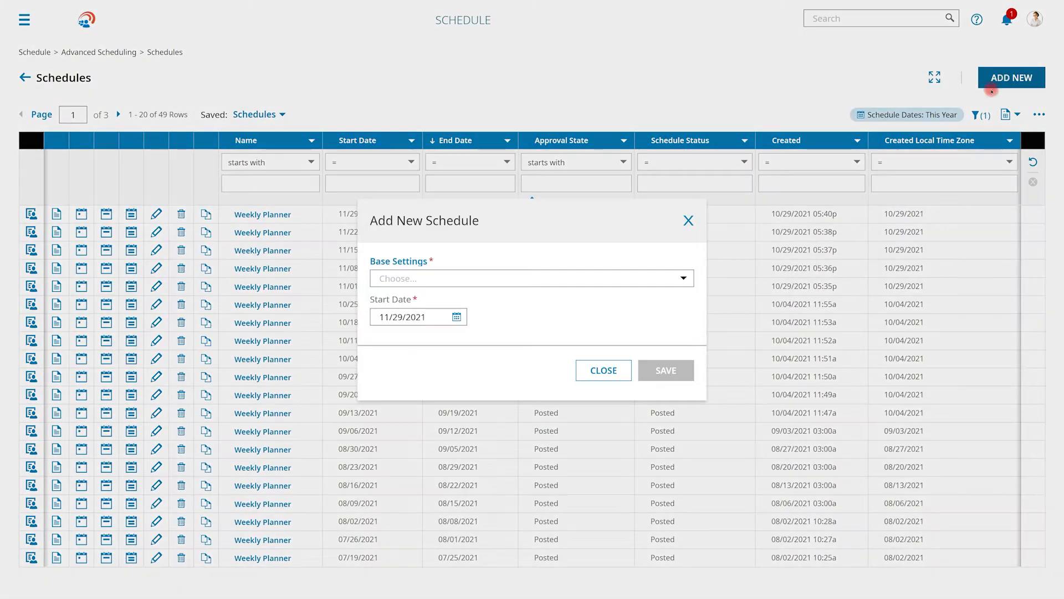
left_click(680, 278)
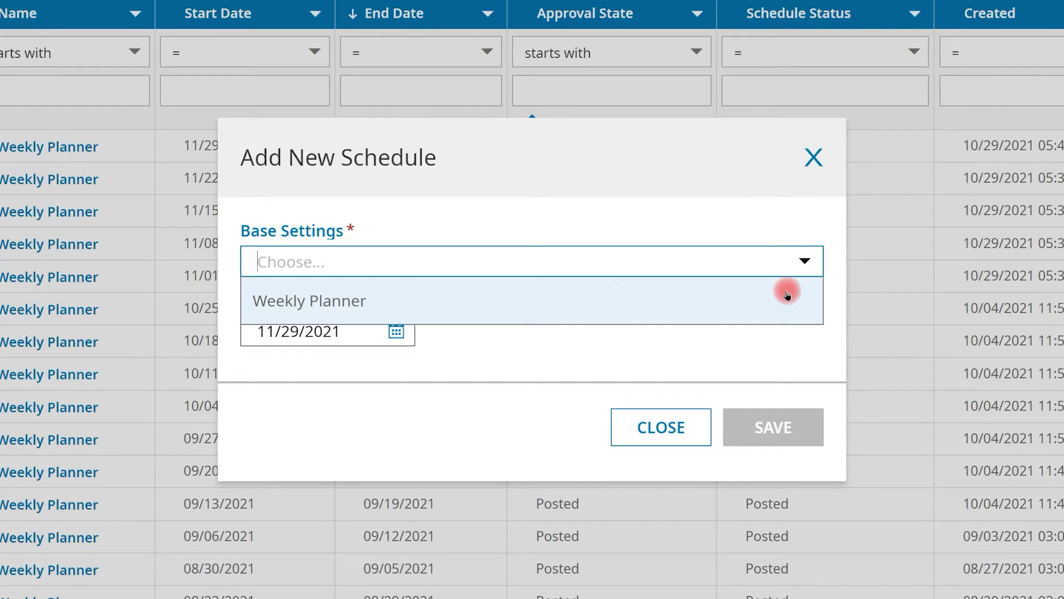
left_click(789, 293)
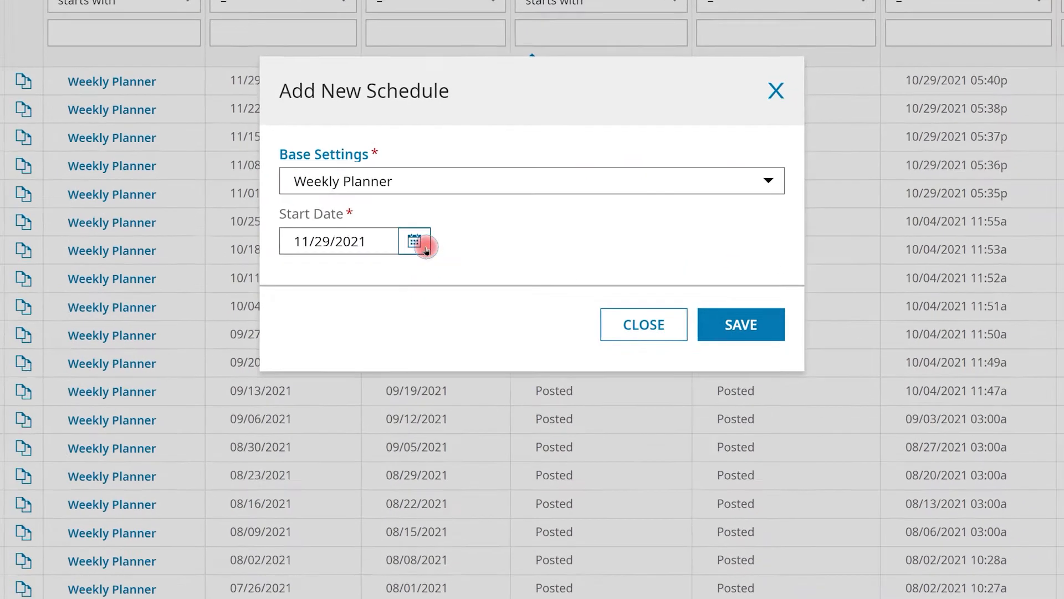
Set the new schedule's start date to 12/06/2021 and save the schedule
left_click(426, 247)
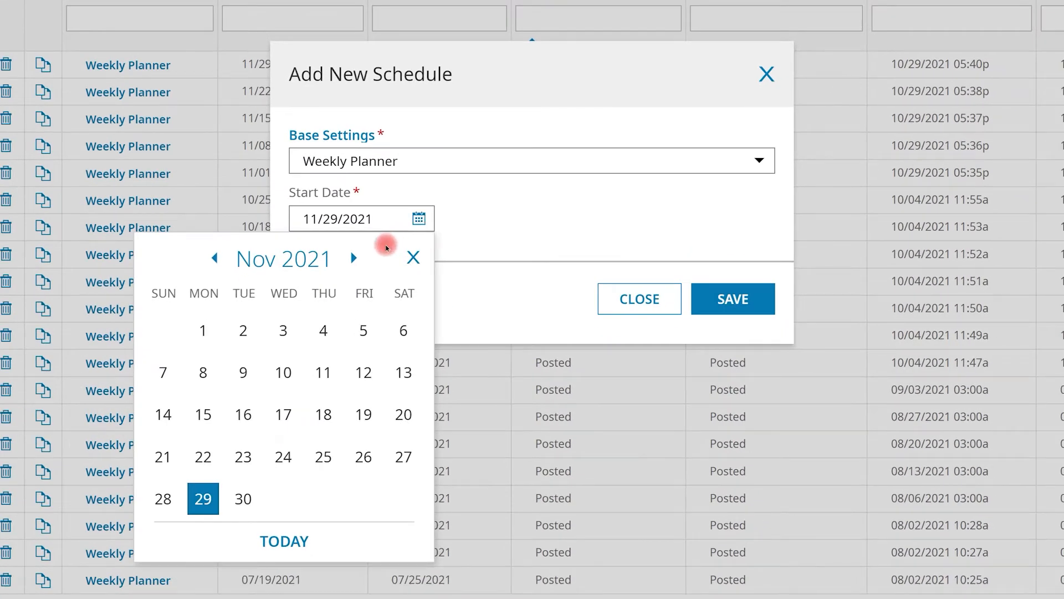
left_click(359, 260)
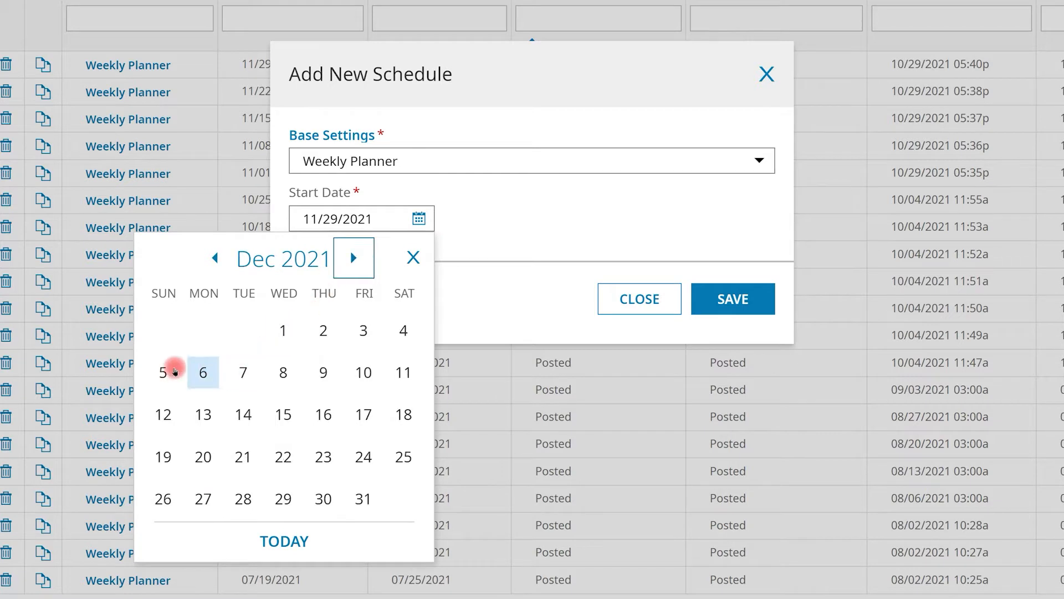
left_click(201, 372)
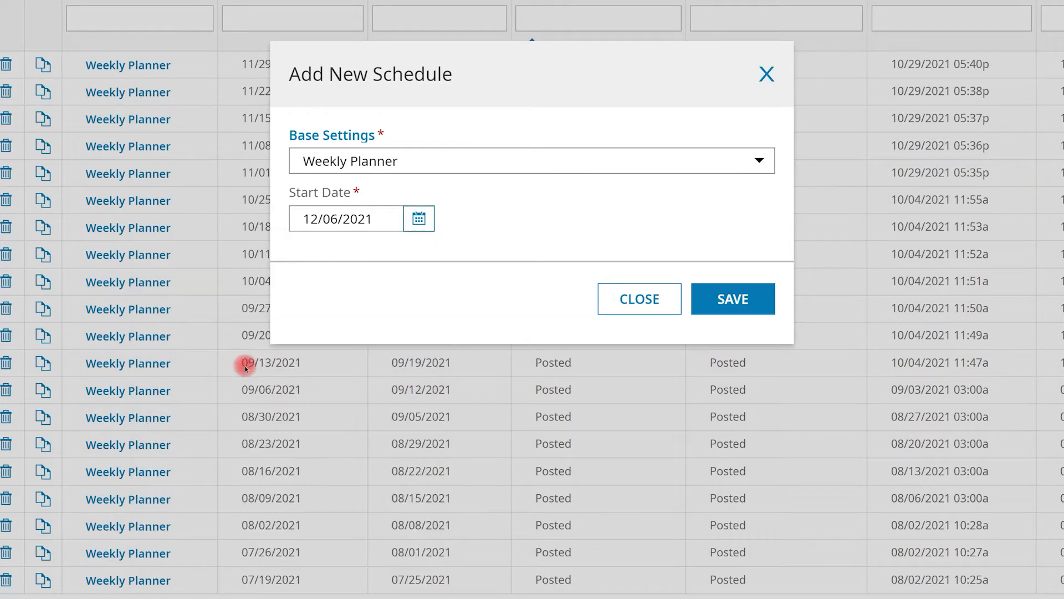
left_click(706, 294)
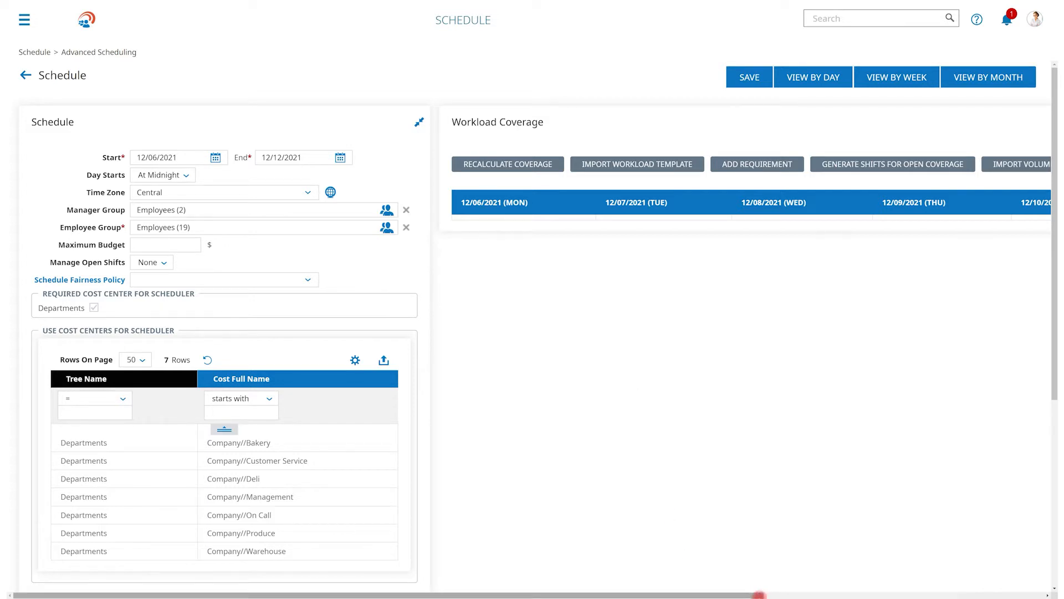
Import the Weekly Schedule workload template into the schedule's workload coverage
left_click(828, 595)
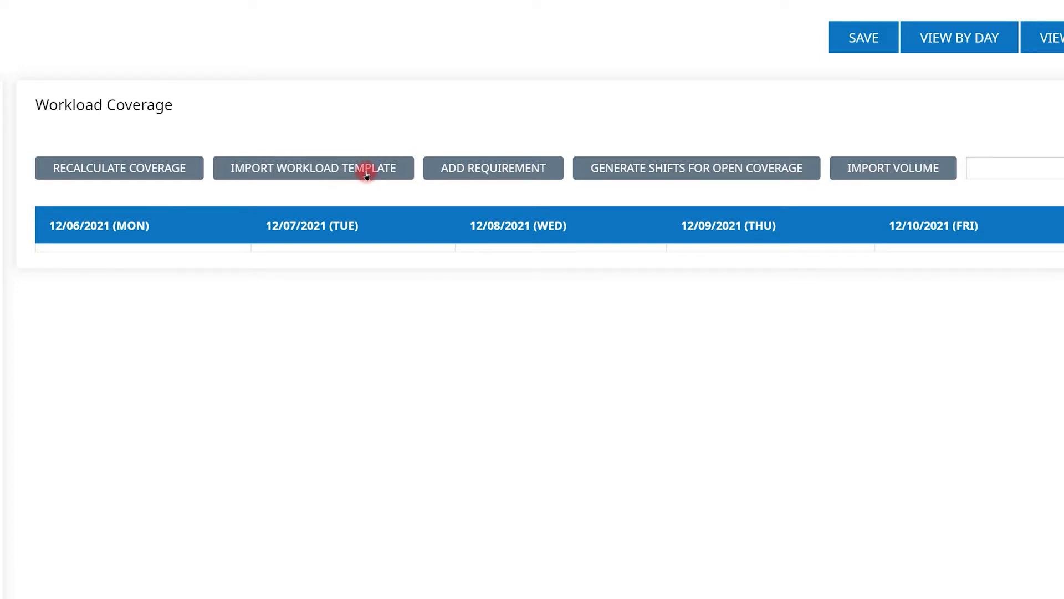
left_click(366, 175)
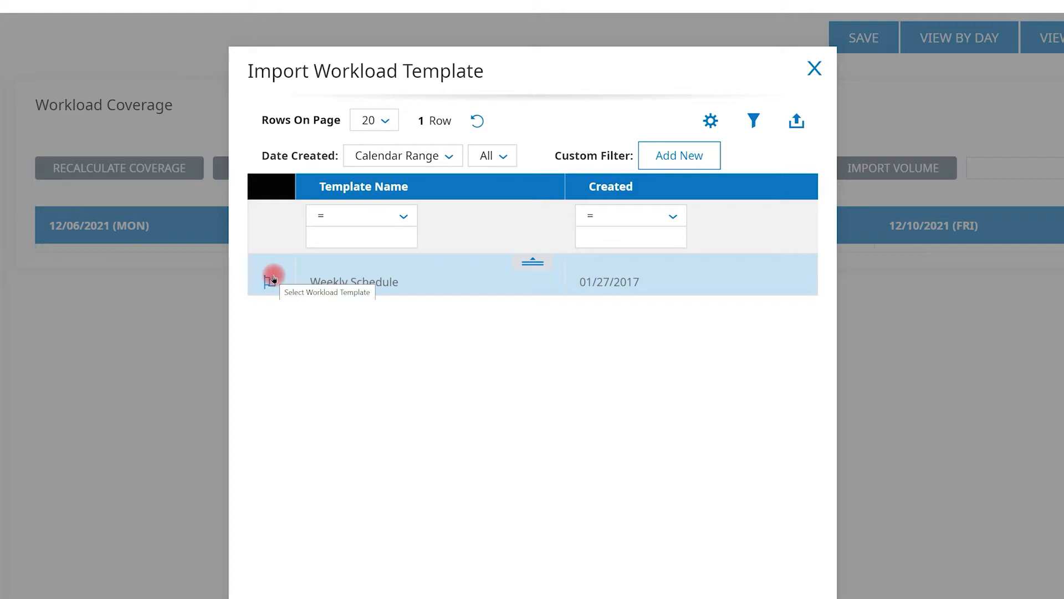
left_click(270, 281)
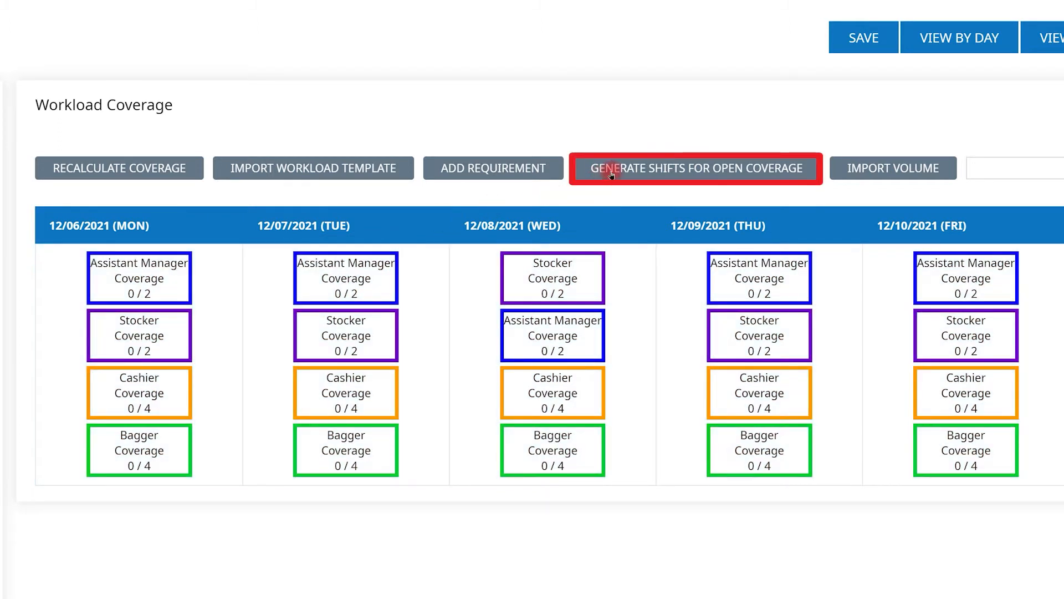
Generate shifts for the open coverage, replacing existing open shifts, and show the schedule by day
left_click(612, 174)
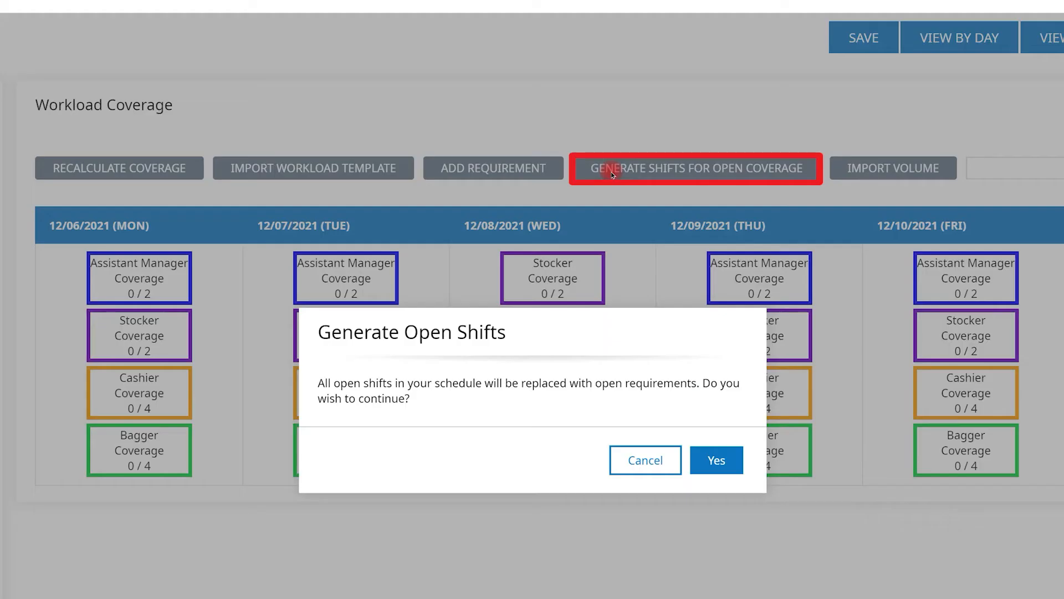
left_click(710, 464)
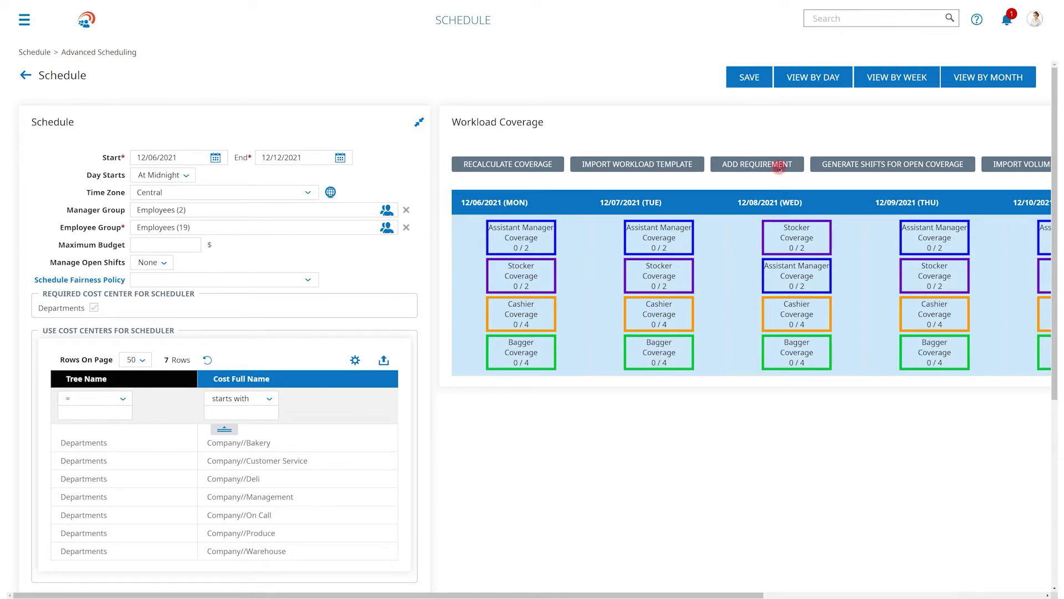
left_click(791, 79)
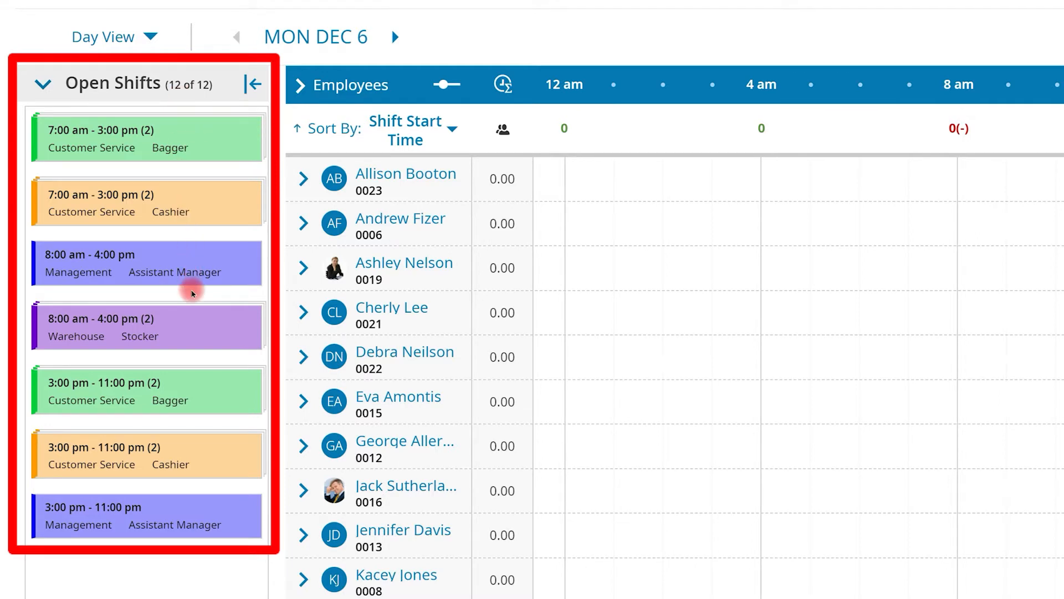
View the details of the 7:00 am - 3:00 pm Customer Service Bagger open shift and run the automatic shift assignment
left_click(194, 145)
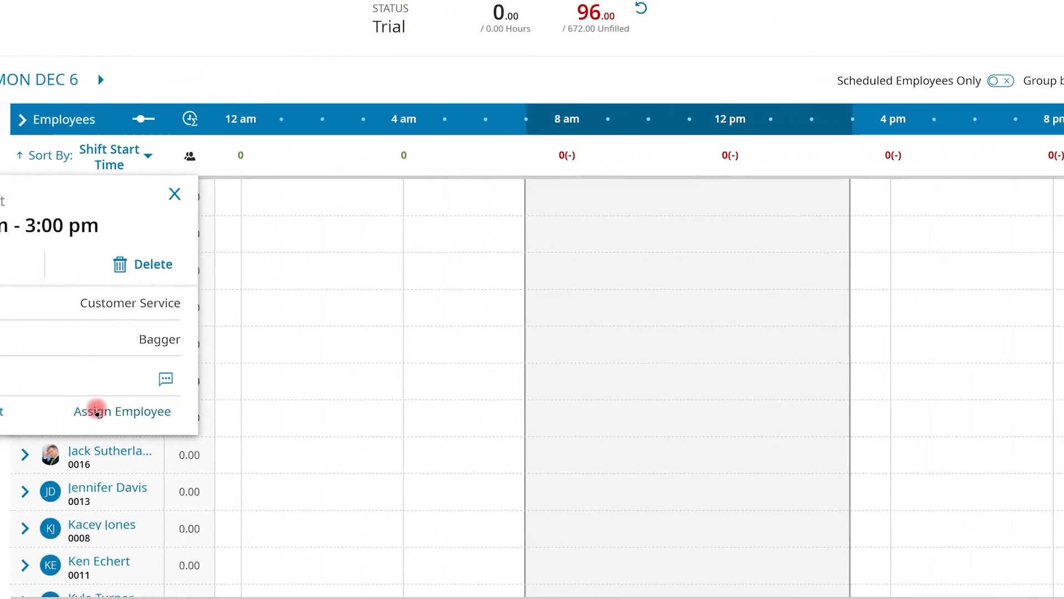
left_click(1034, 96)
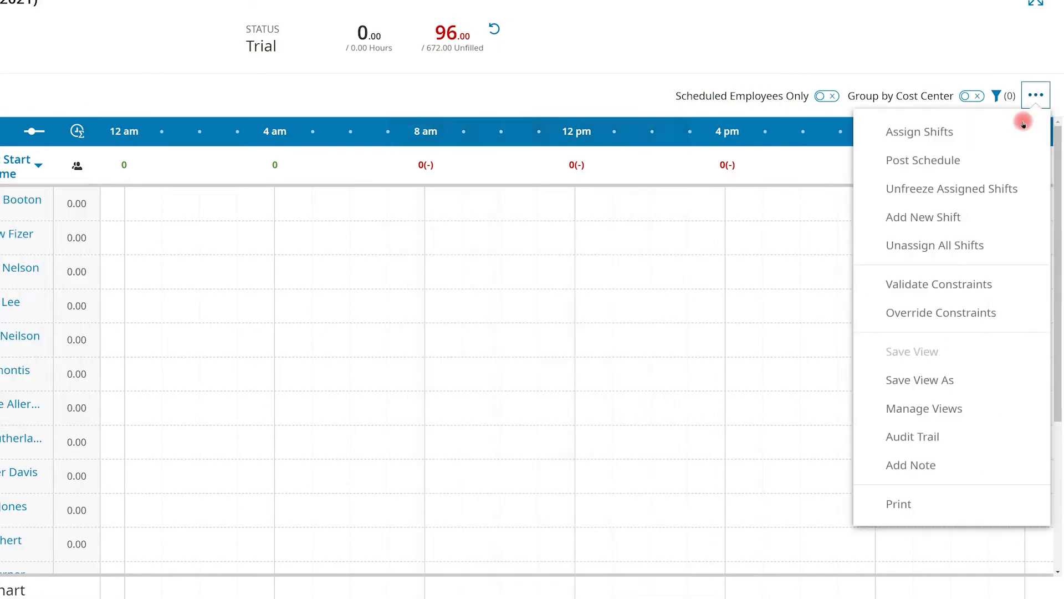
left_click(1020, 134)
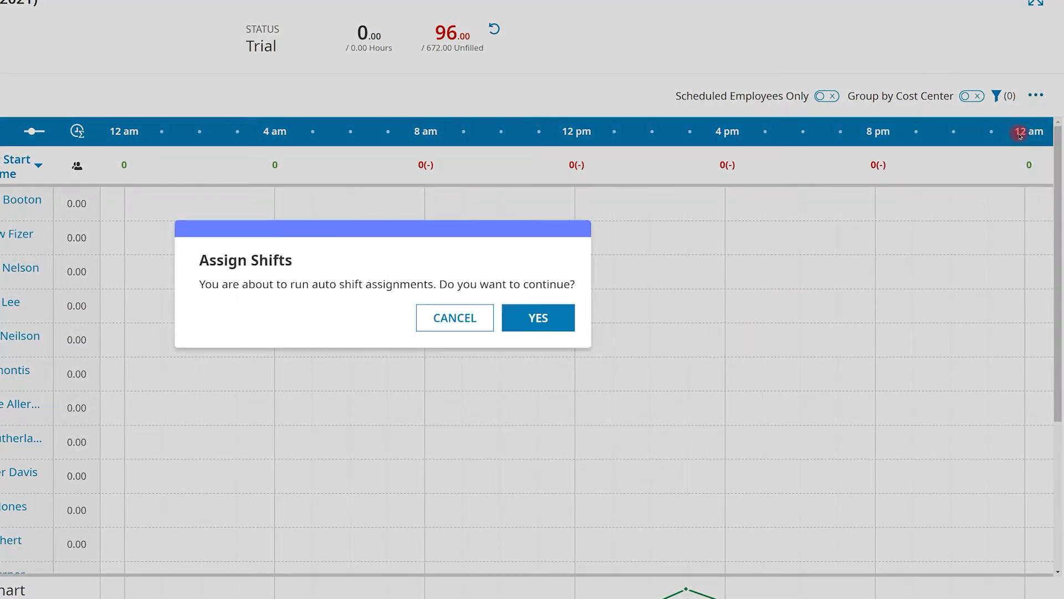
left_click(538, 318)
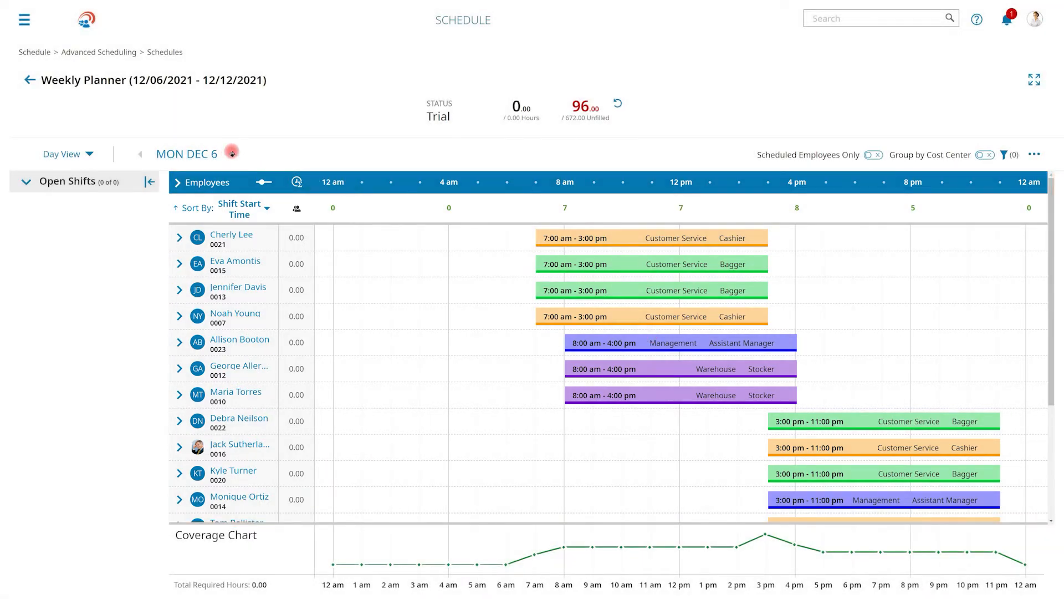
Show the schedule for Tuesday, December 7 with refreshed totals and group it by cost center
left_click(232, 153)
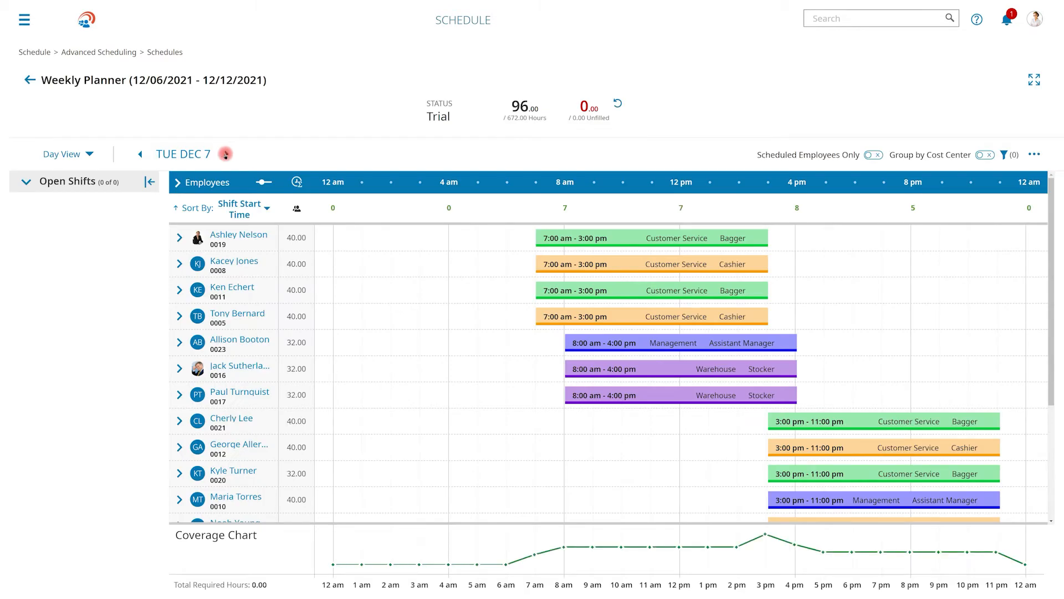
left_click(616, 103)
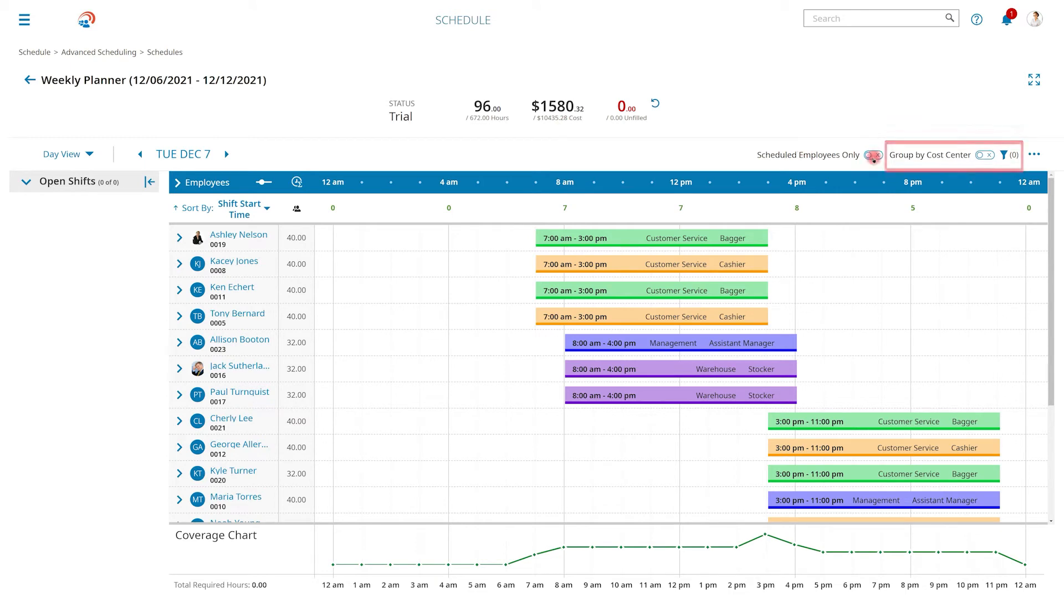
left_click(987, 155)
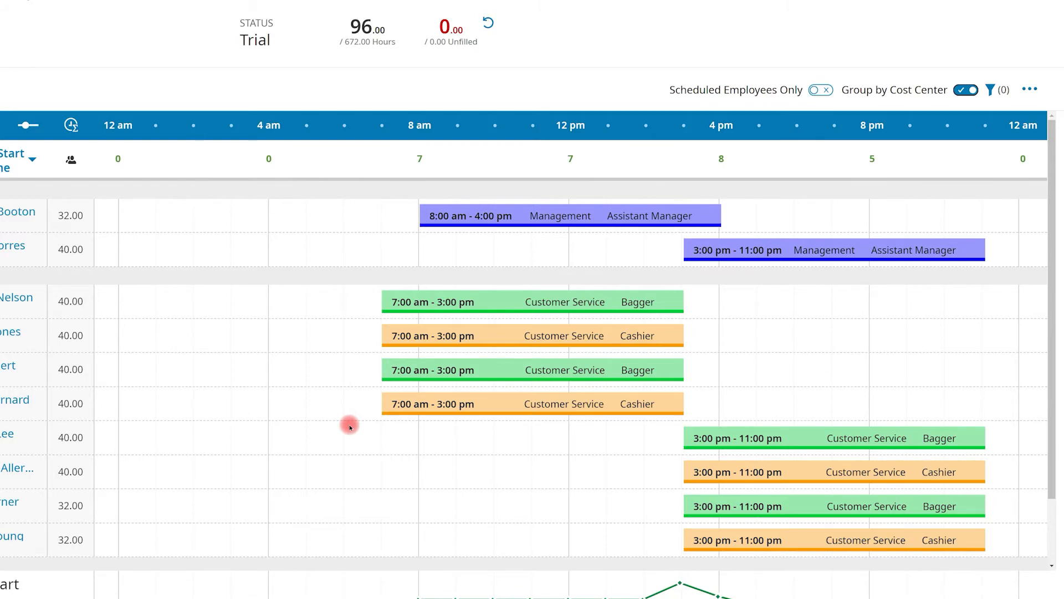
Add a new shift on 12/07/2021 that starts at 8:00 am and ends at 4:00 pm
left_click(1029, 90)
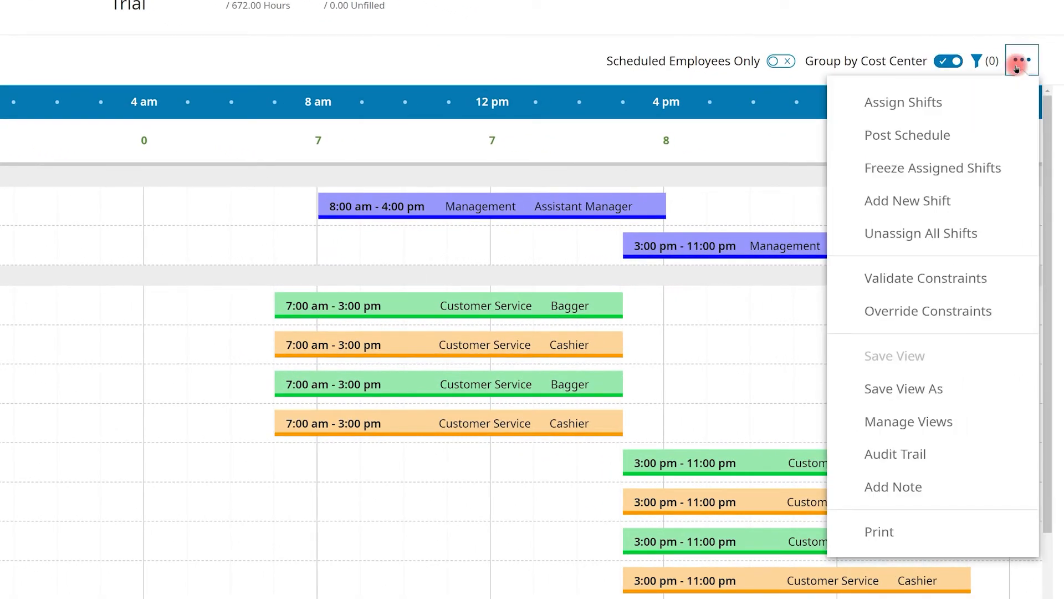
left_click(992, 201)
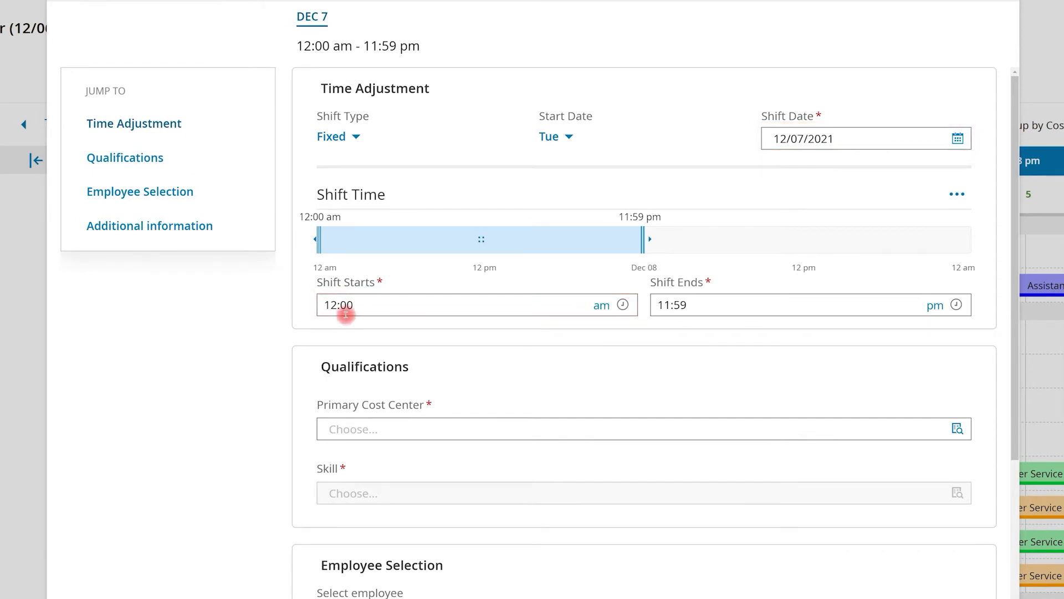
left_click_drag(364, 304, 318, 304)
type("8")
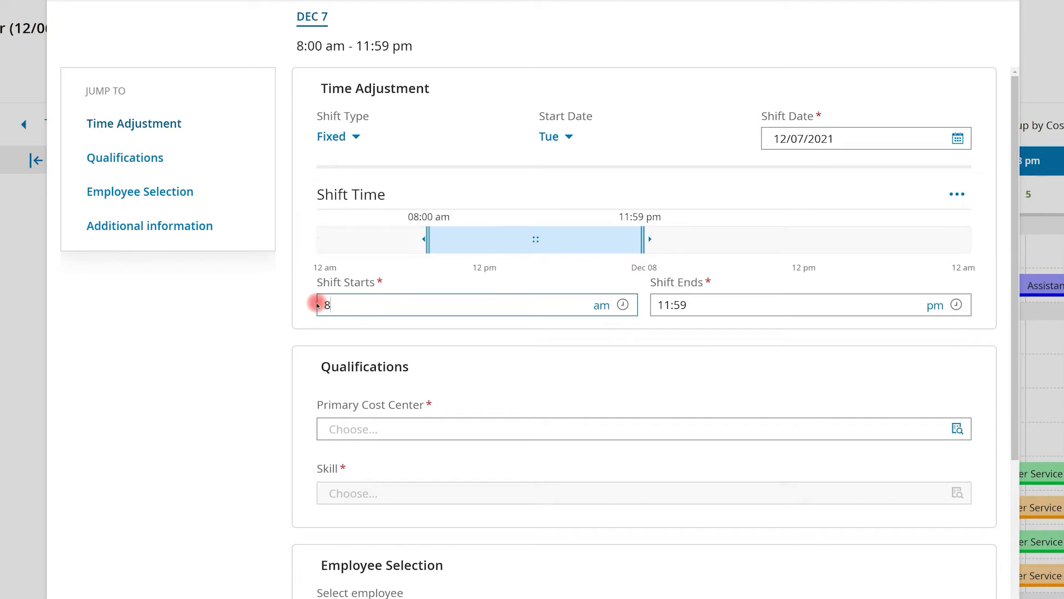
left_click_drag(714, 300, 635, 302)
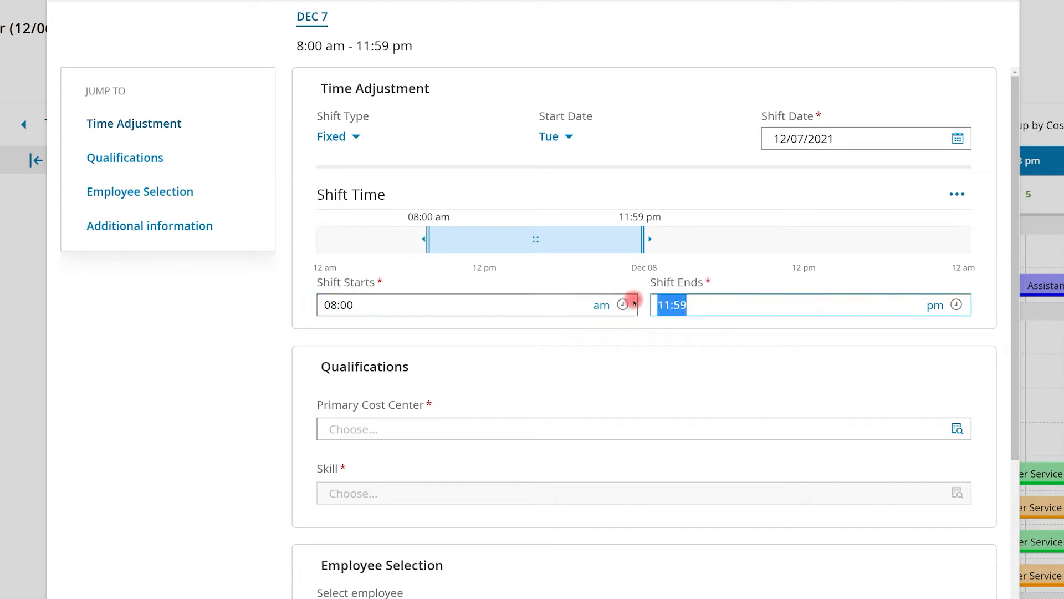
type("4")
left_click(607, 281)
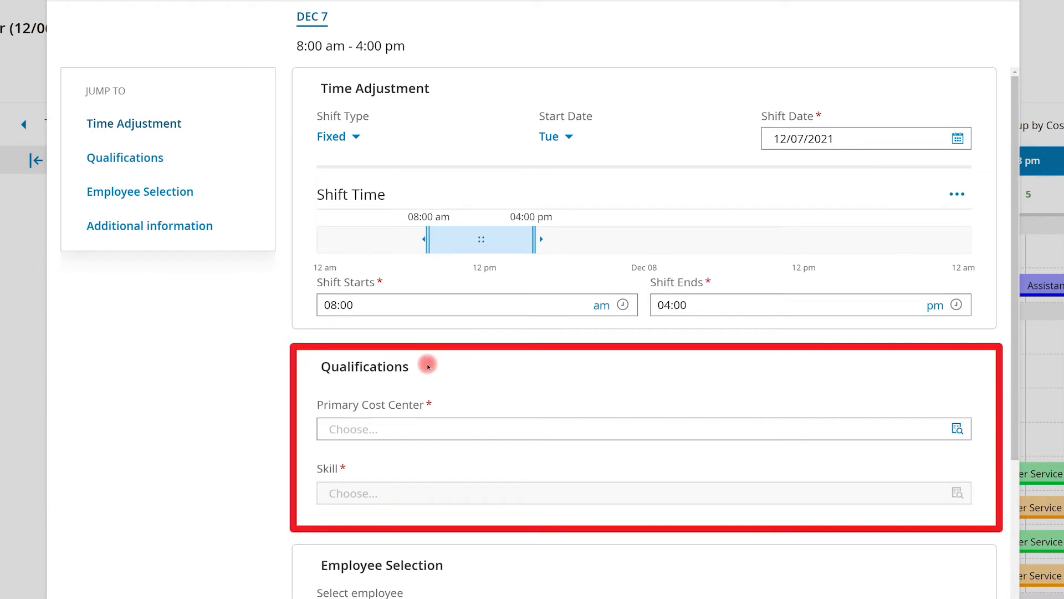
Set the new shift's primary cost center to Bakery and its skill to Clerk
left_click(958, 430)
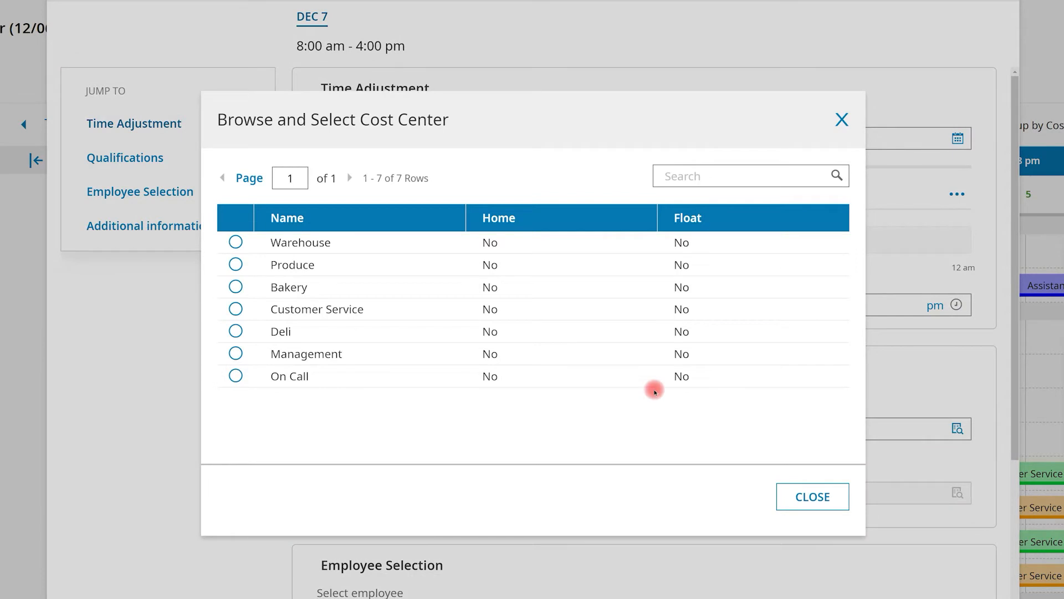
left_click(231, 283)
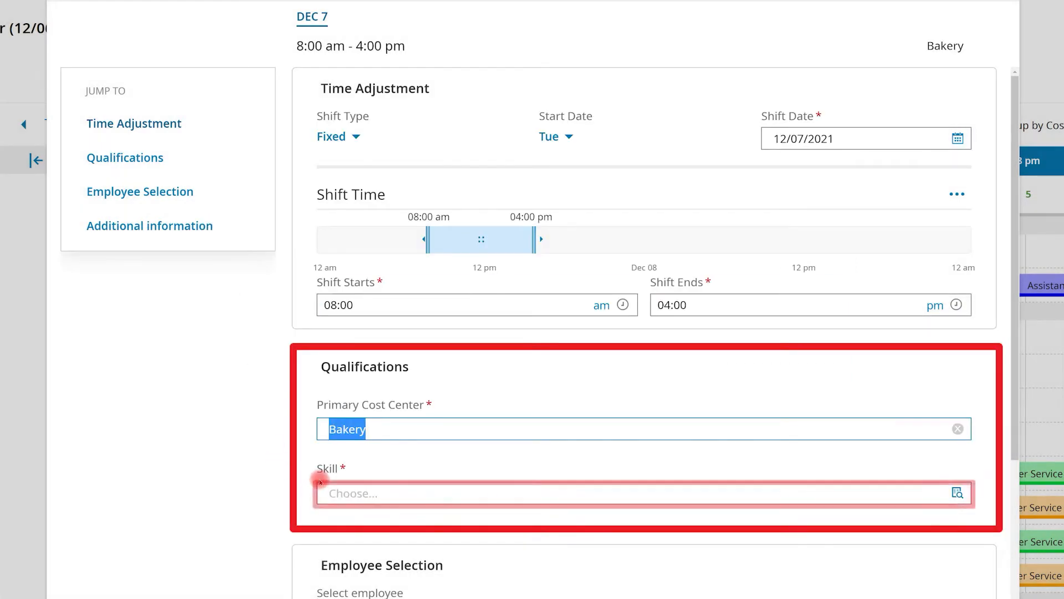
left_click(959, 493)
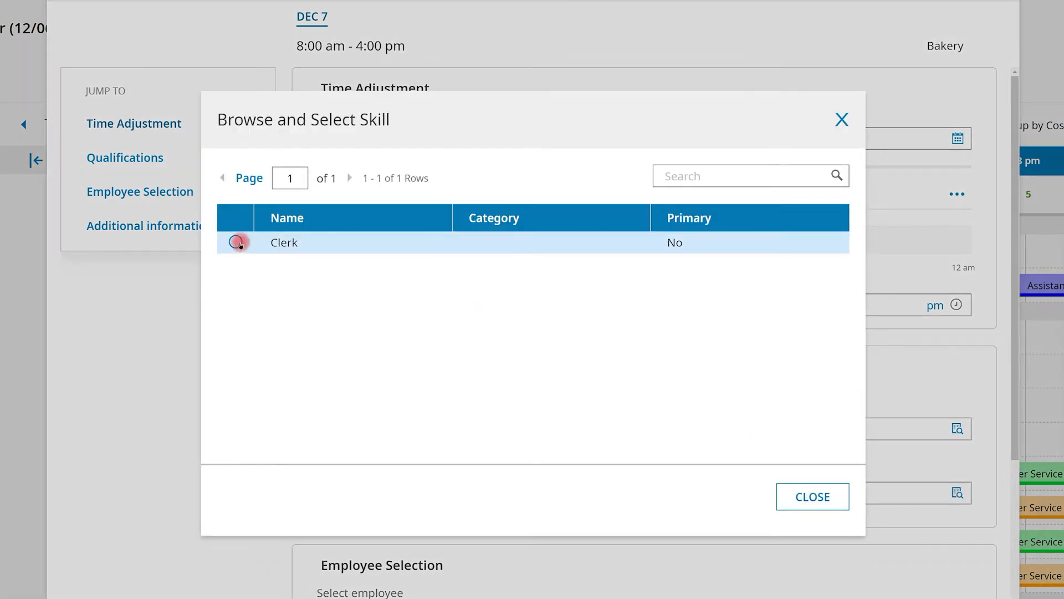
left_click(237, 242)
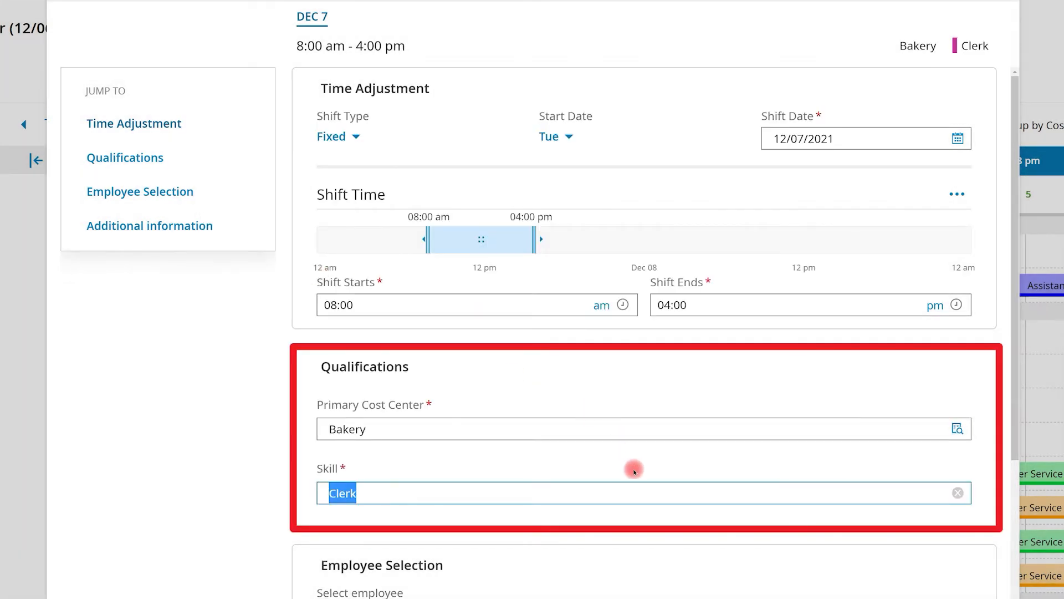
Review the qualified and other employees, assign the qualified employee to the new Bakery Clerk shift, and save it
scroll(633, 469, "down", 4)
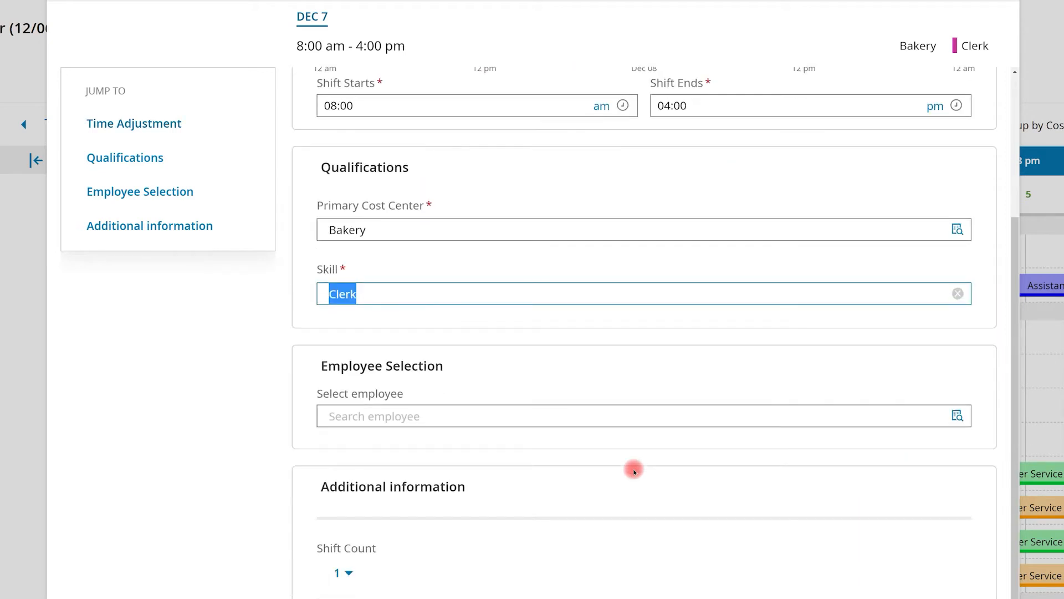
left_click(957, 416)
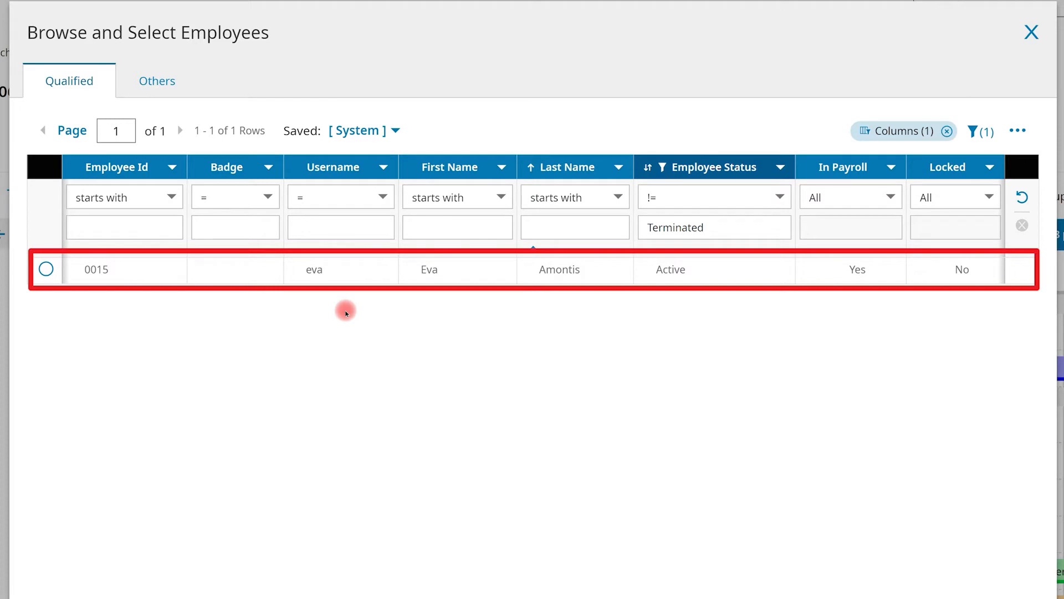
left_click(165, 78)
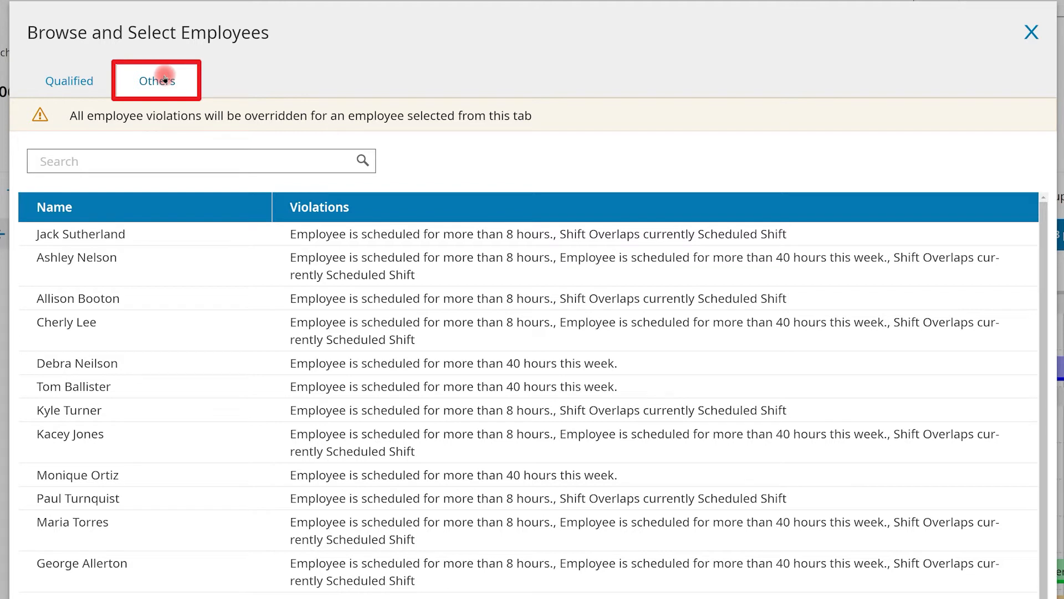
left_click(92, 78)
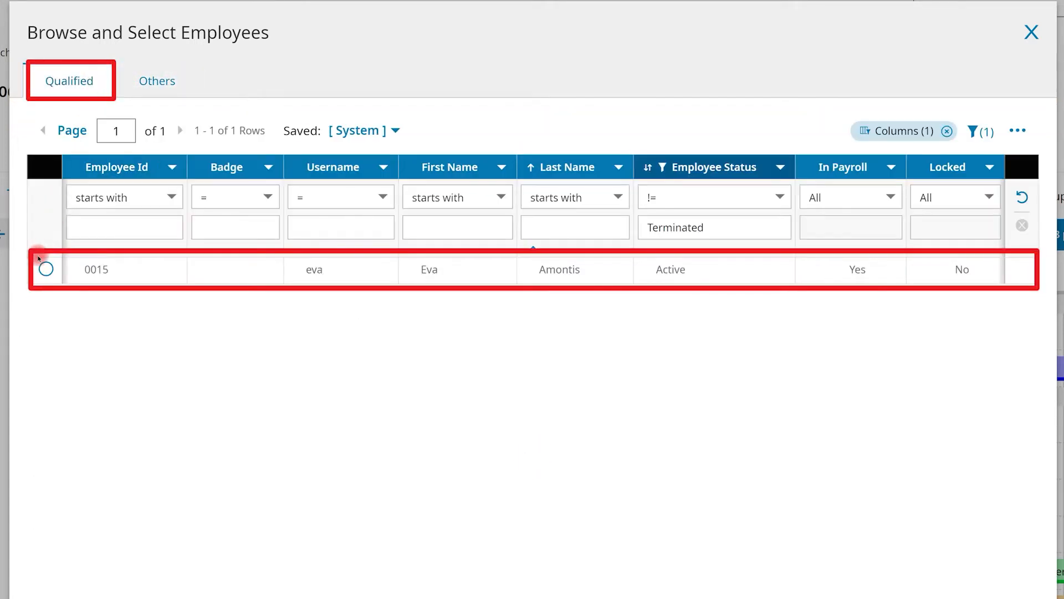
left_click(44, 269)
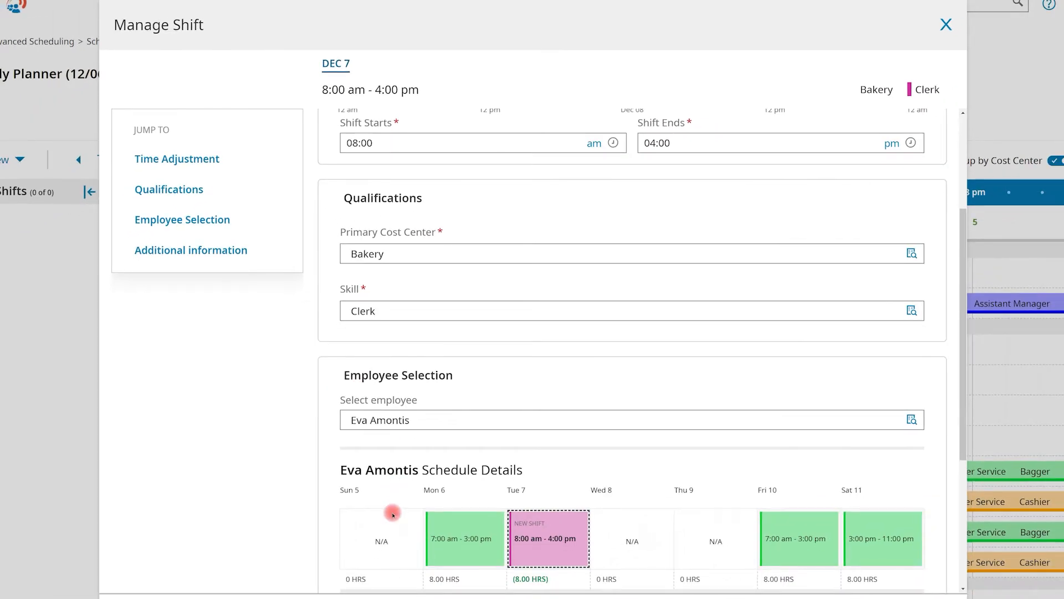
scroll(392, 514, "down", 1)
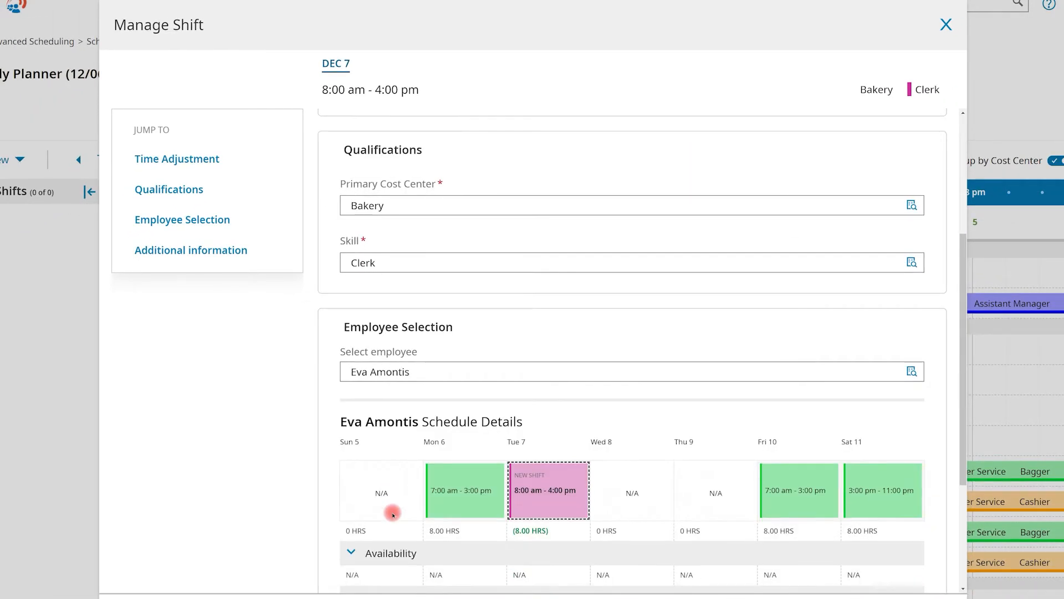
scroll(392, 514, "down", 1)
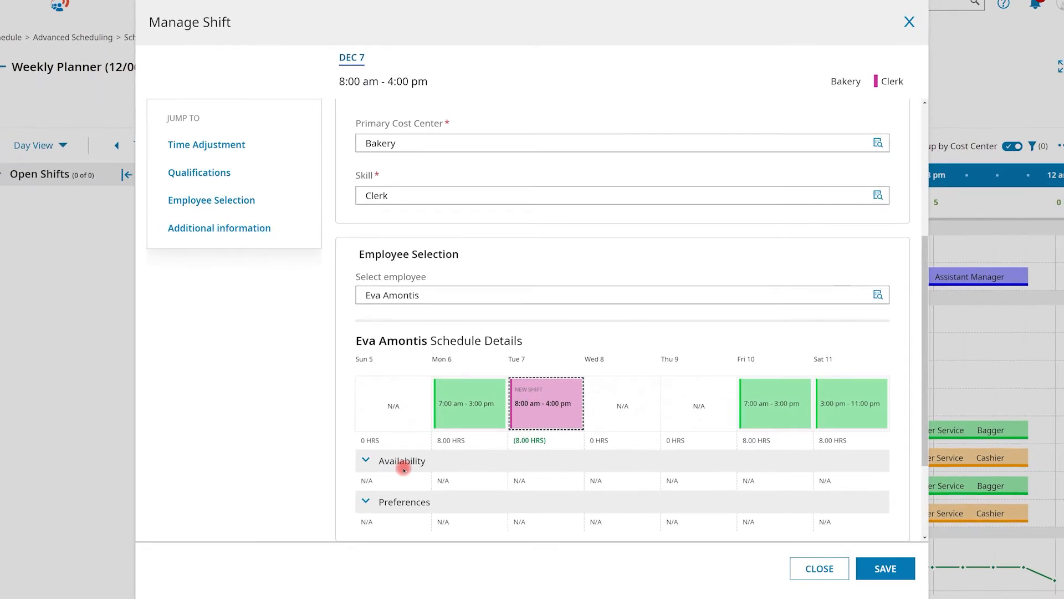
left_click(907, 572)
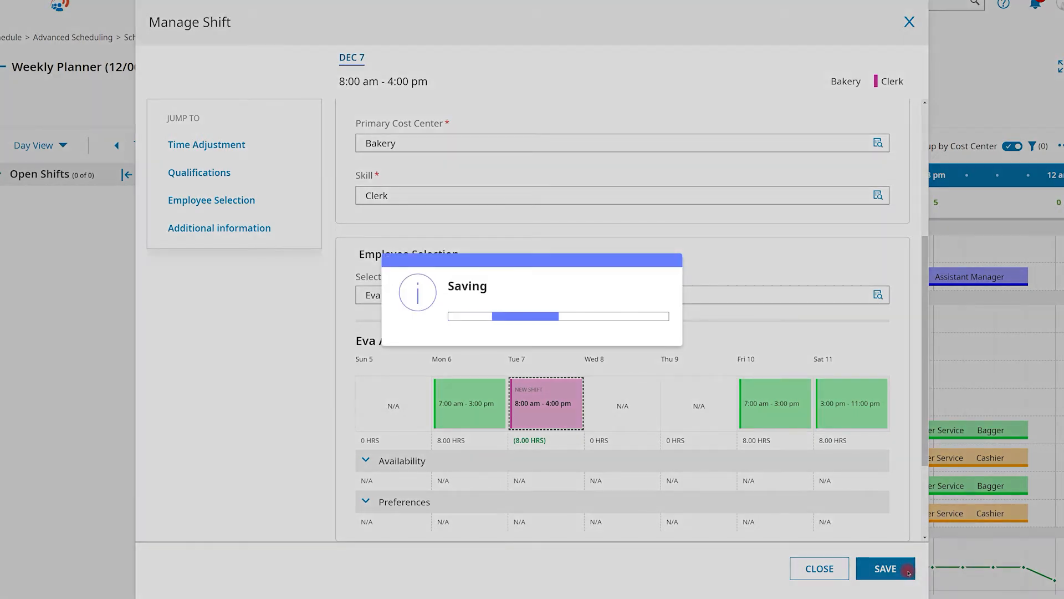
left_click(656, 321)
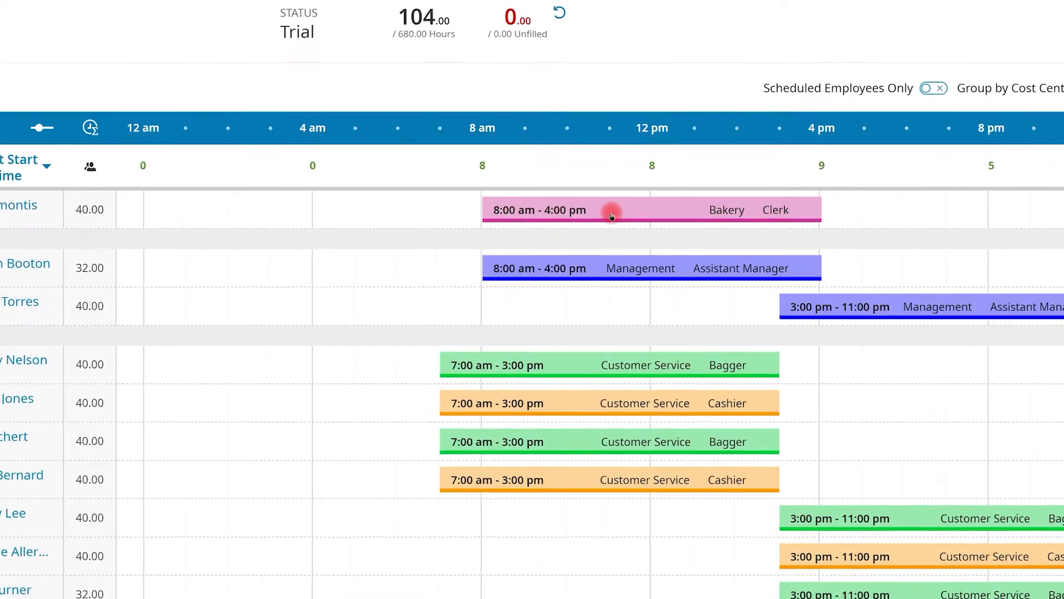
Review the new 8:00 am - 4:00 pm Bakery Clerk shift's details, additional shift-time options and employee assignment without changing them
left_click(611, 216)
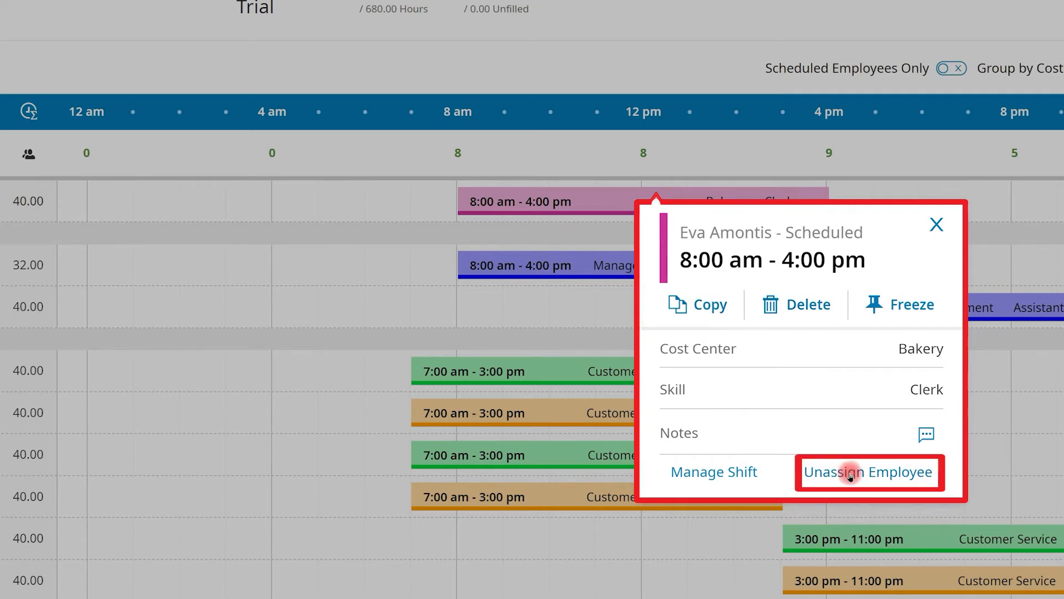
left_click(740, 473)
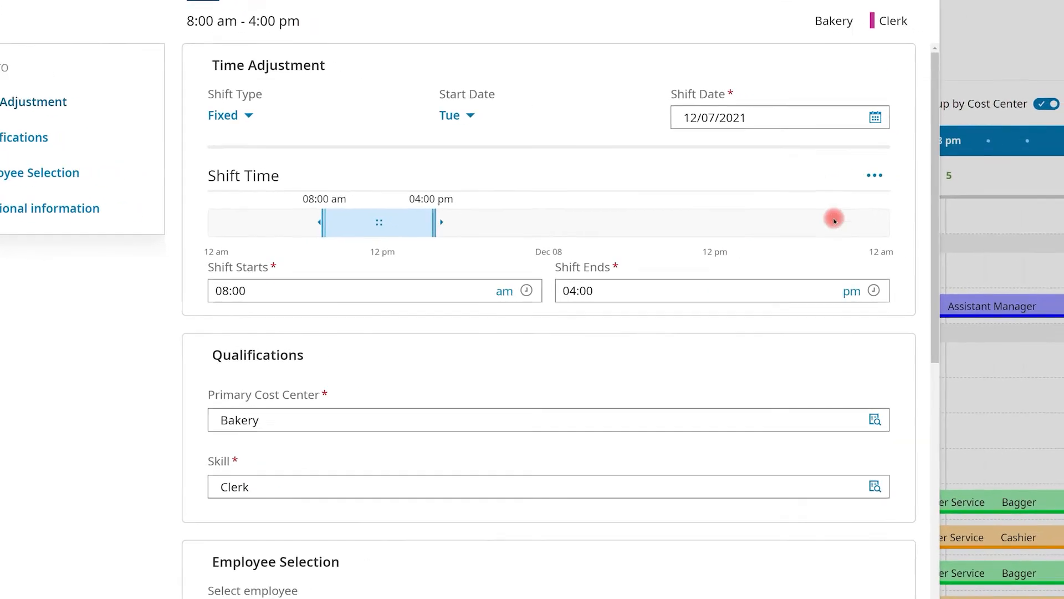
left_click(835, 170)
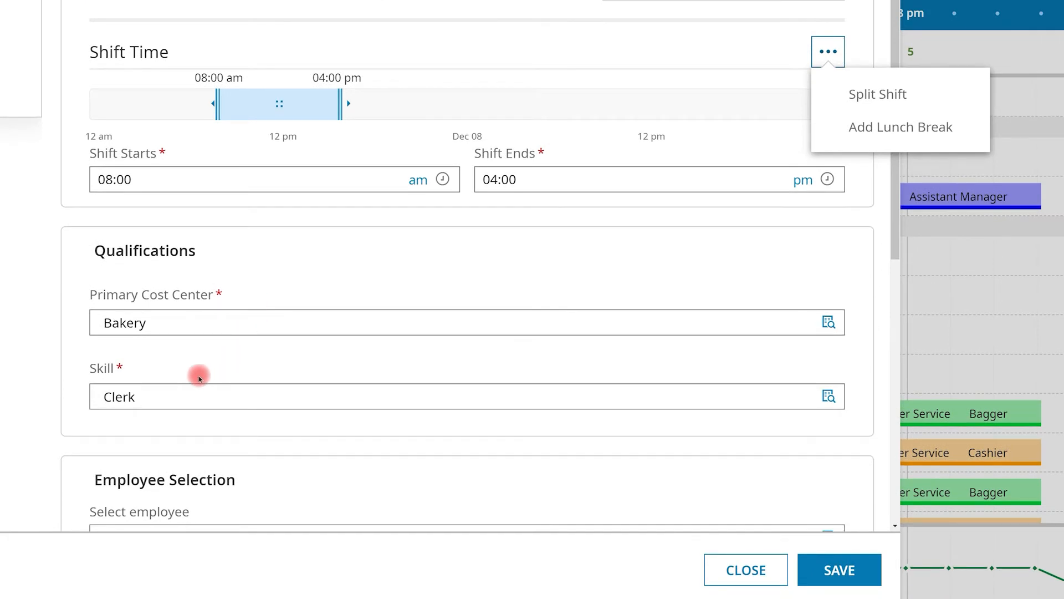
scroll(203, 393, "down", 2)
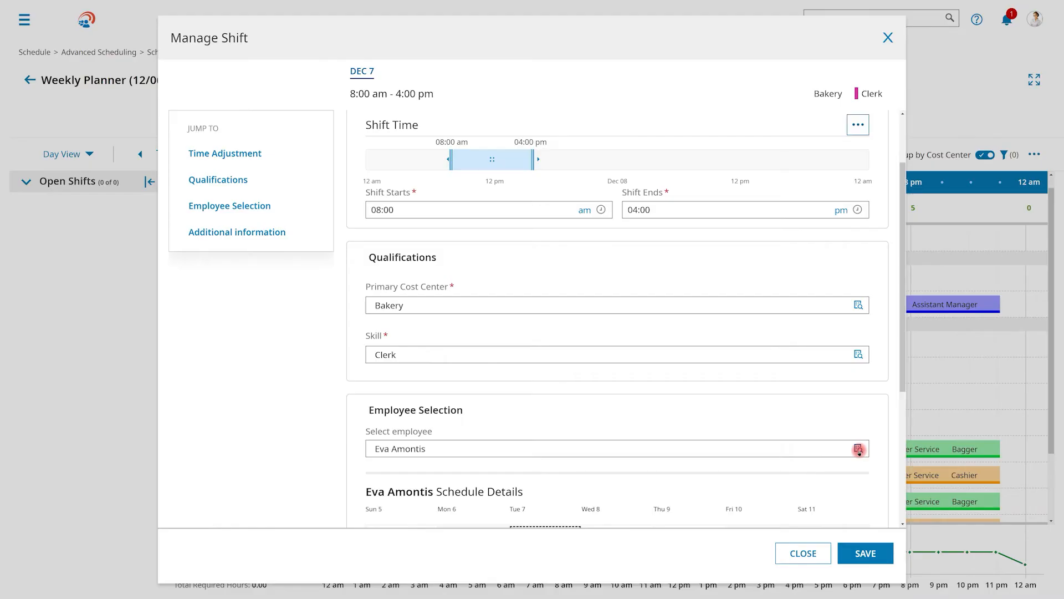
left_click(809, 553)
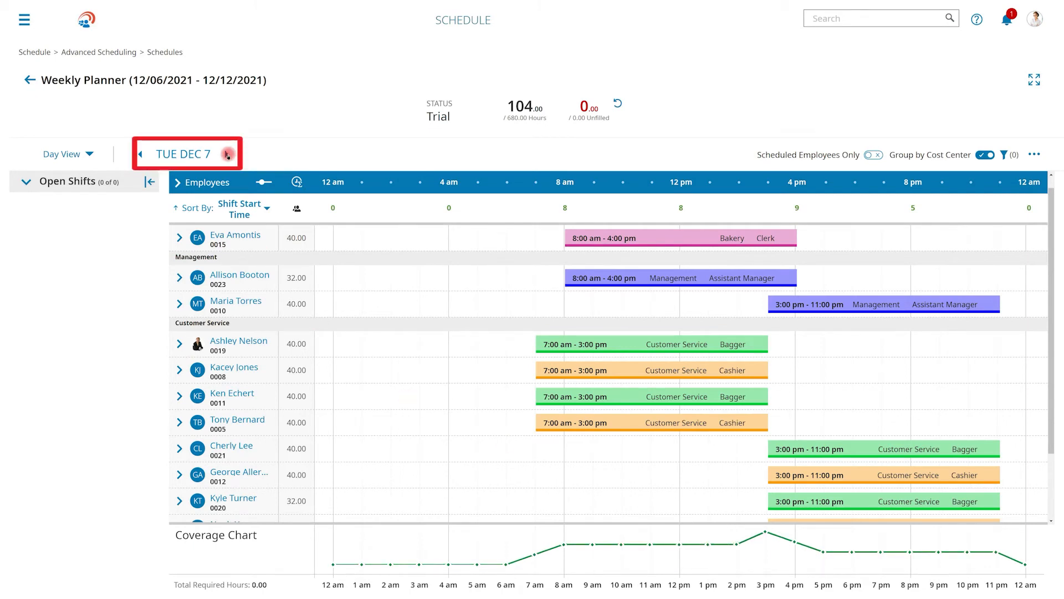
View the schedule for Wednesday, December 8, and the first Monday shift's details in the week view
left_click(228, 155)
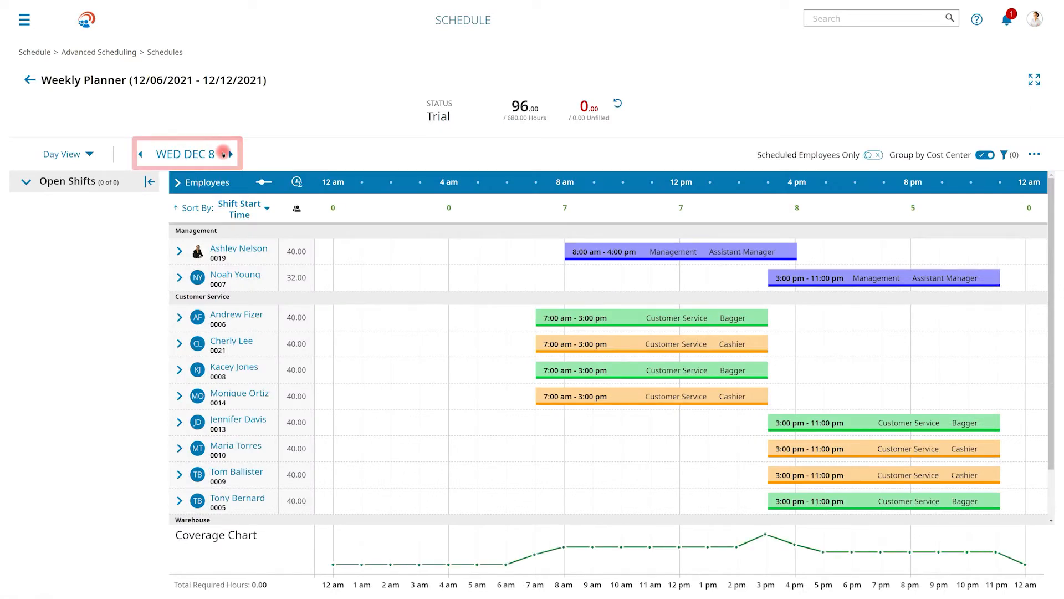
left_click(89, 153)
left_click(94, 201)
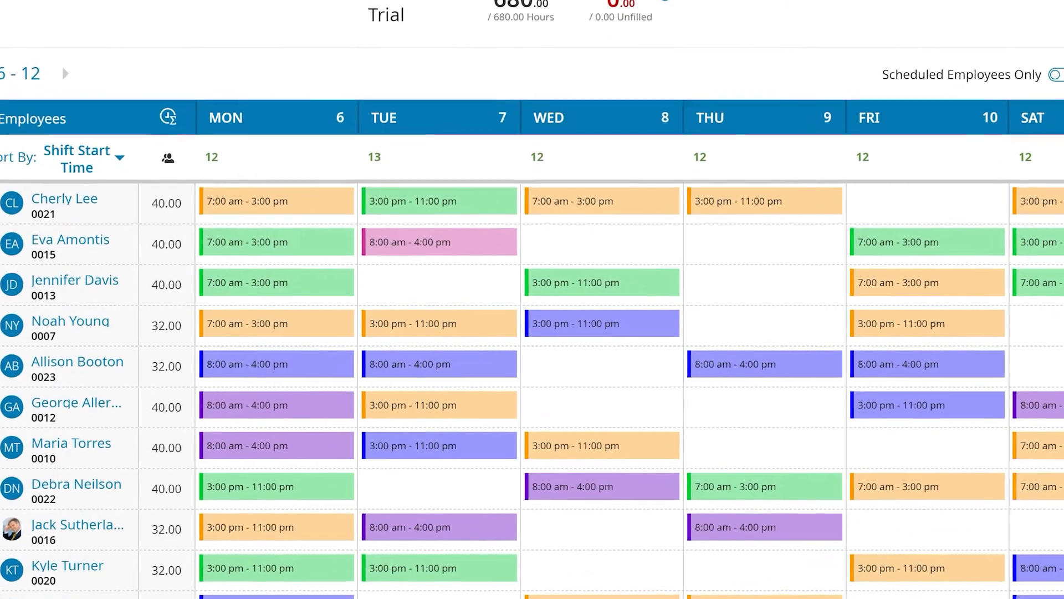
left_click(235, 209)
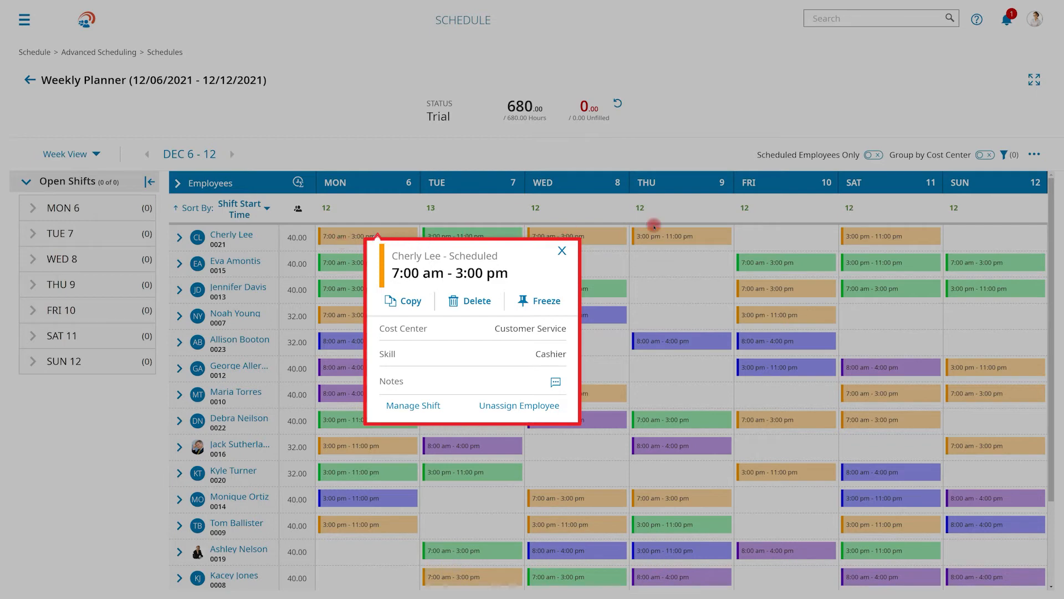
Post the Weekly Planner schedule for 12/06/2021 - 12/12/2021
left_click(1030, 154)
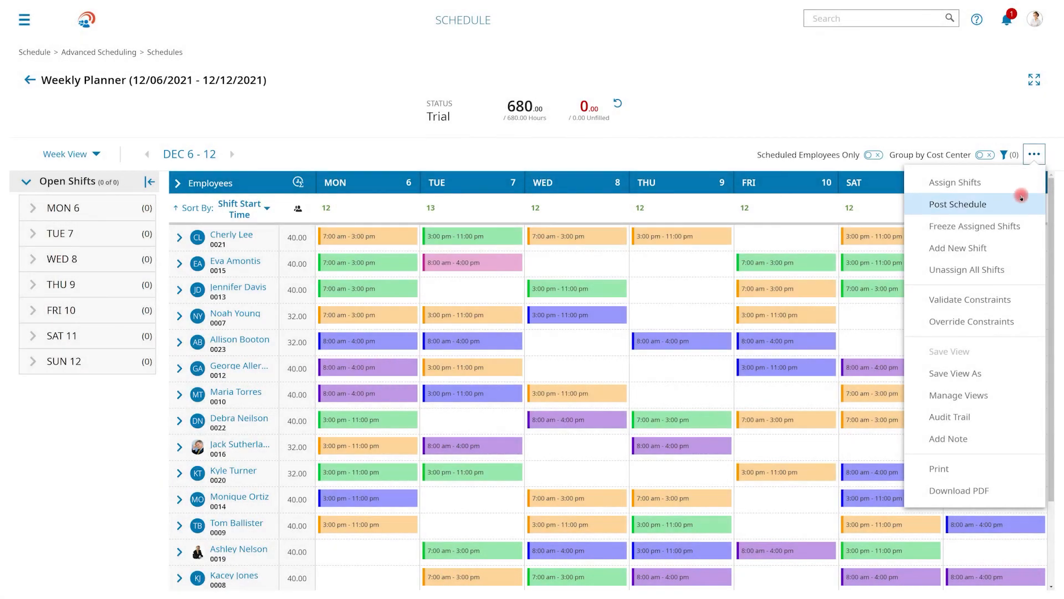
left_click(1020, 201)
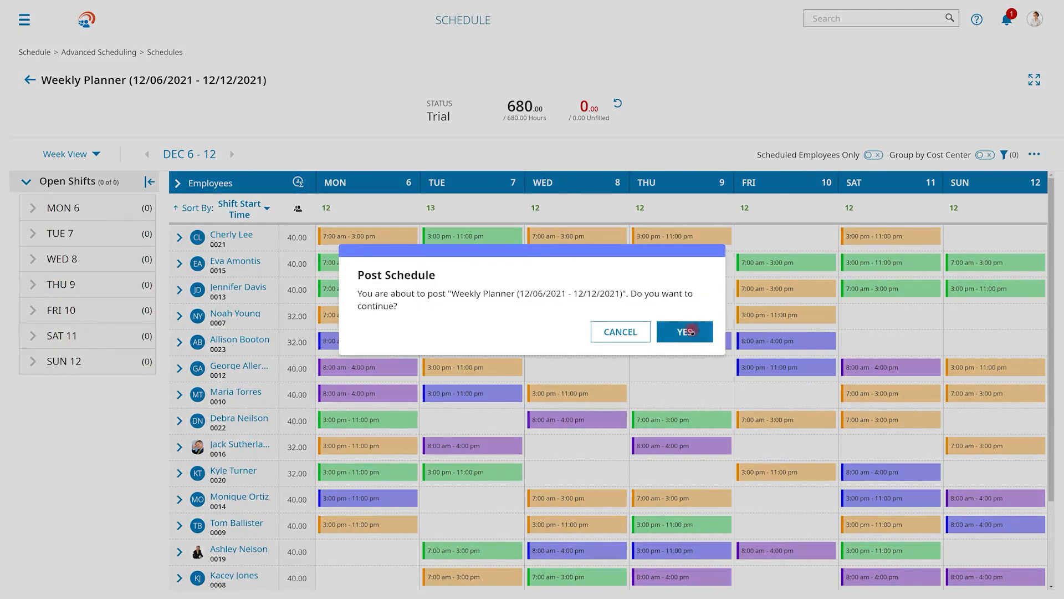
left_click(692, 331)
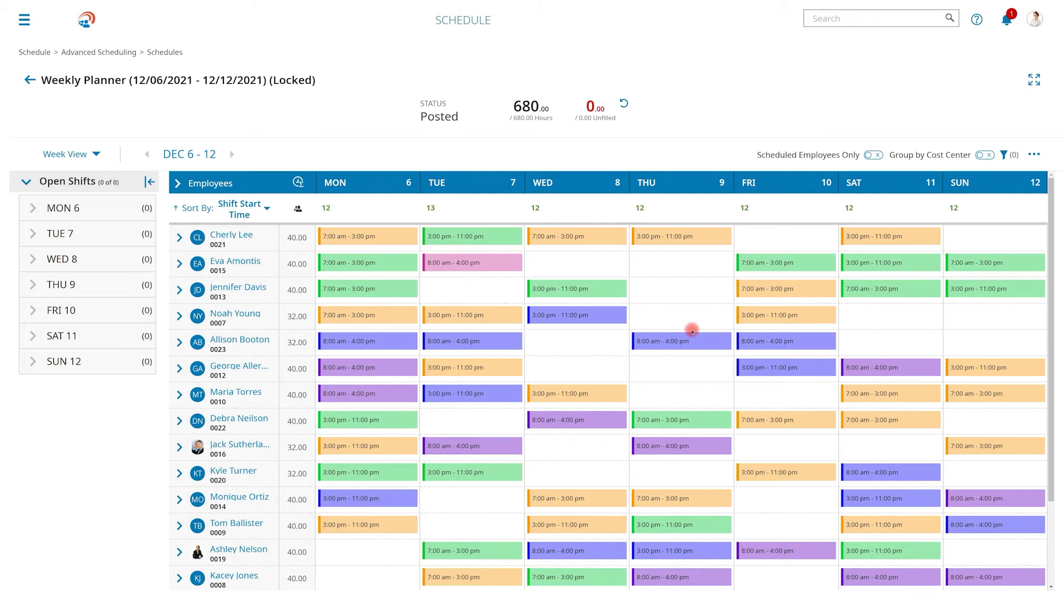
Return to the Schedule Dashboard and review the 11/29/2021 Customer Service open shift, including its employee selection
left_click(83, 26)
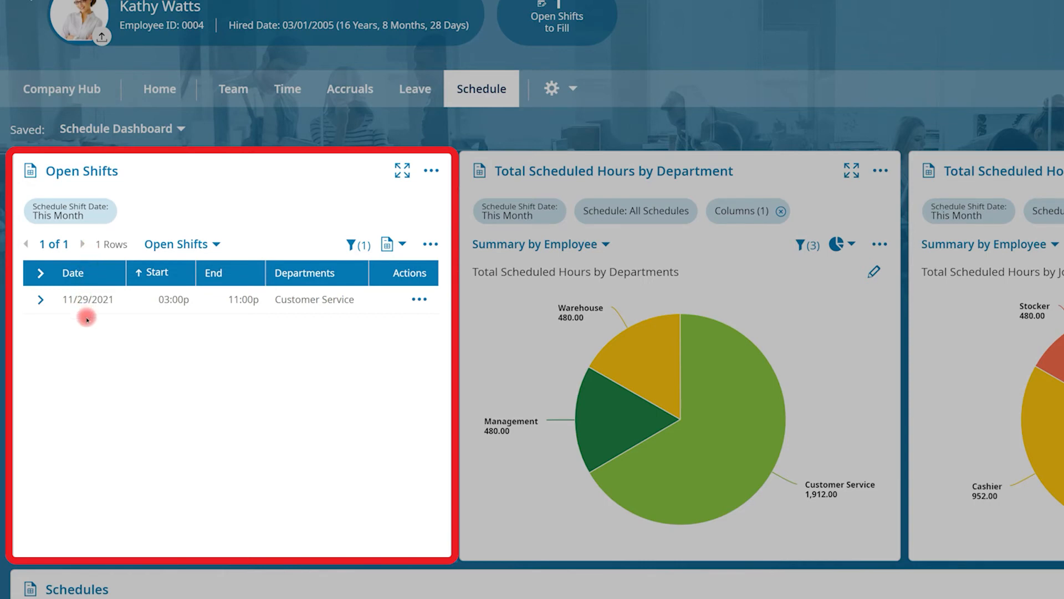
left_click(418, 301)
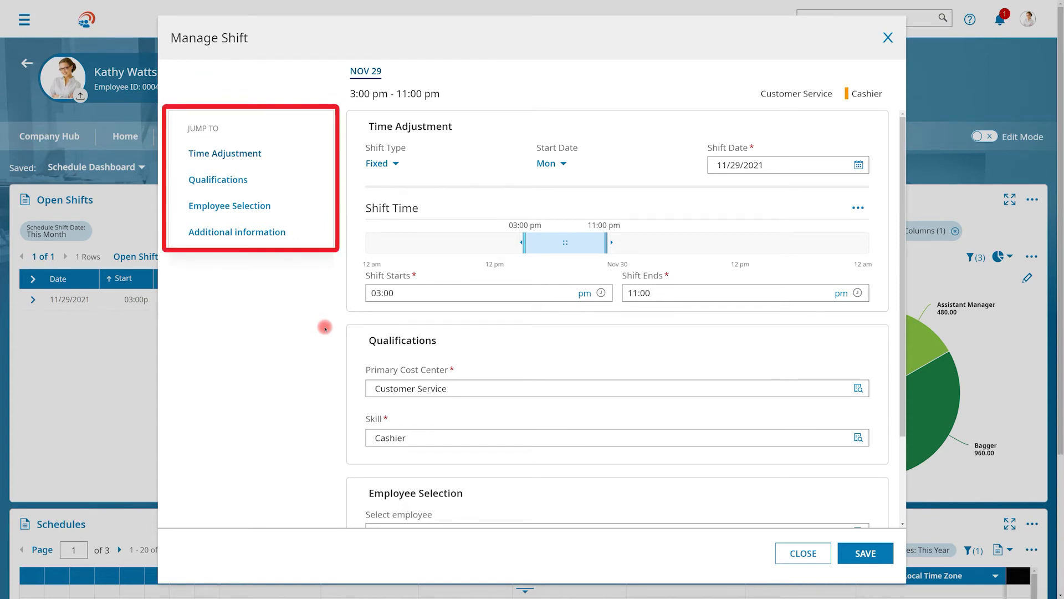
left_click(252, 212)
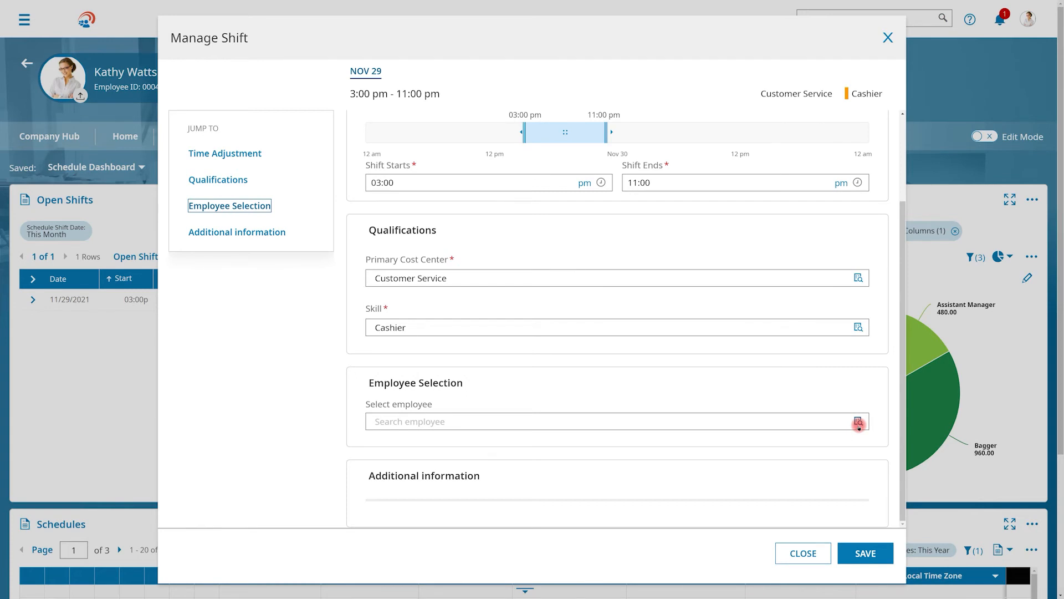
left_click(820, 548)
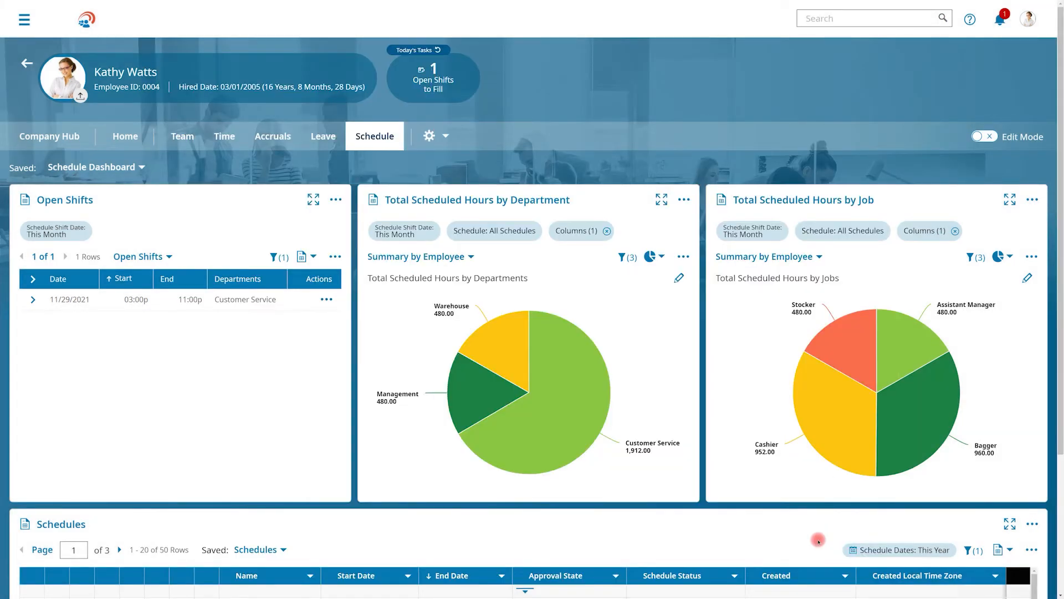
Open the Weekly Planner schedule starting 11/29/2021 in week view and expand Monday's open shifts
scroll(818, 539, "down", 3)
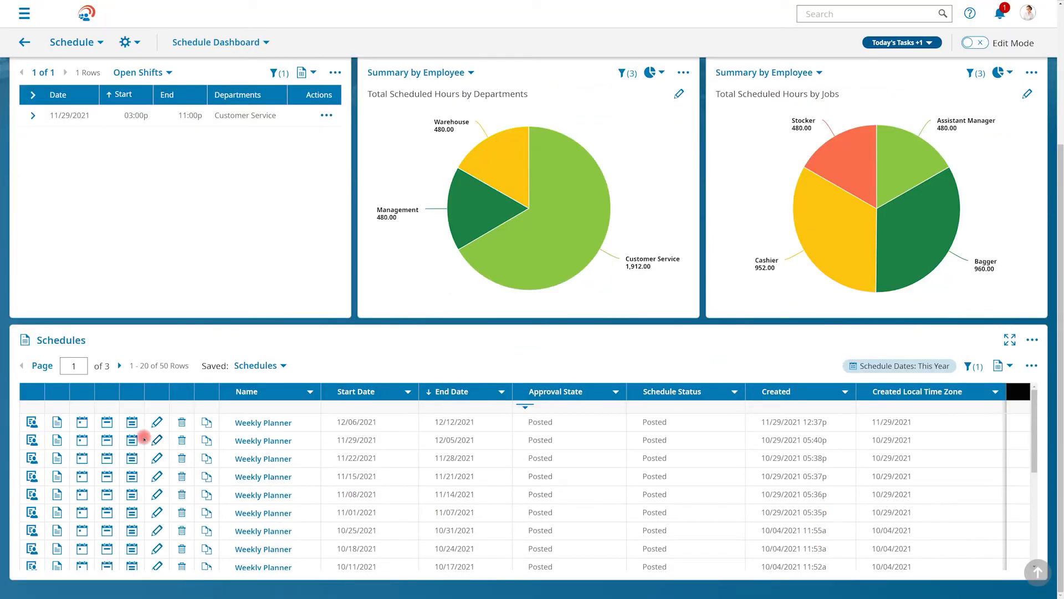
left_click(106, 435)
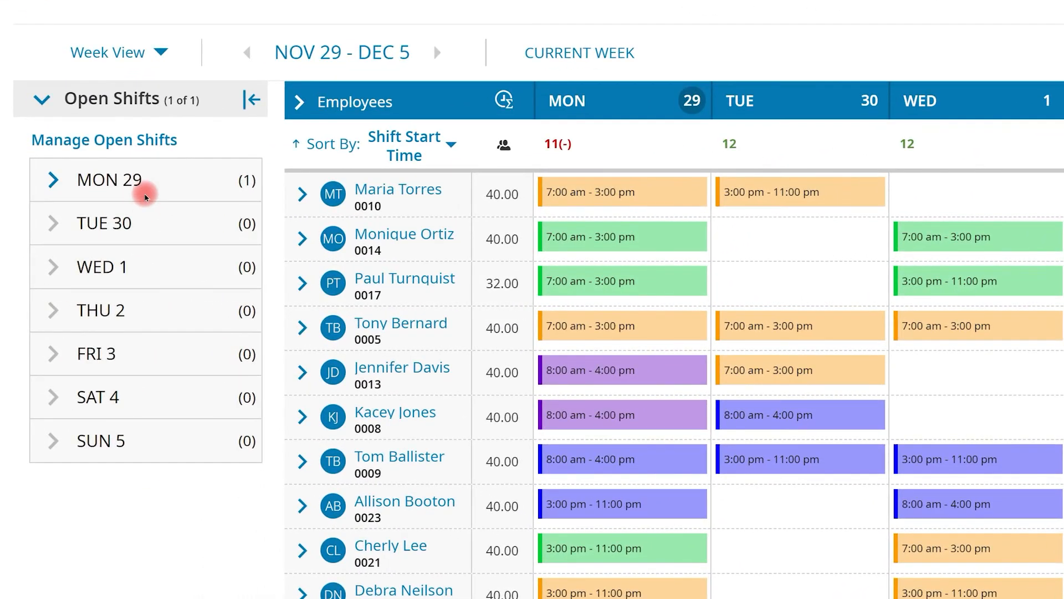
left_click(60, 186)
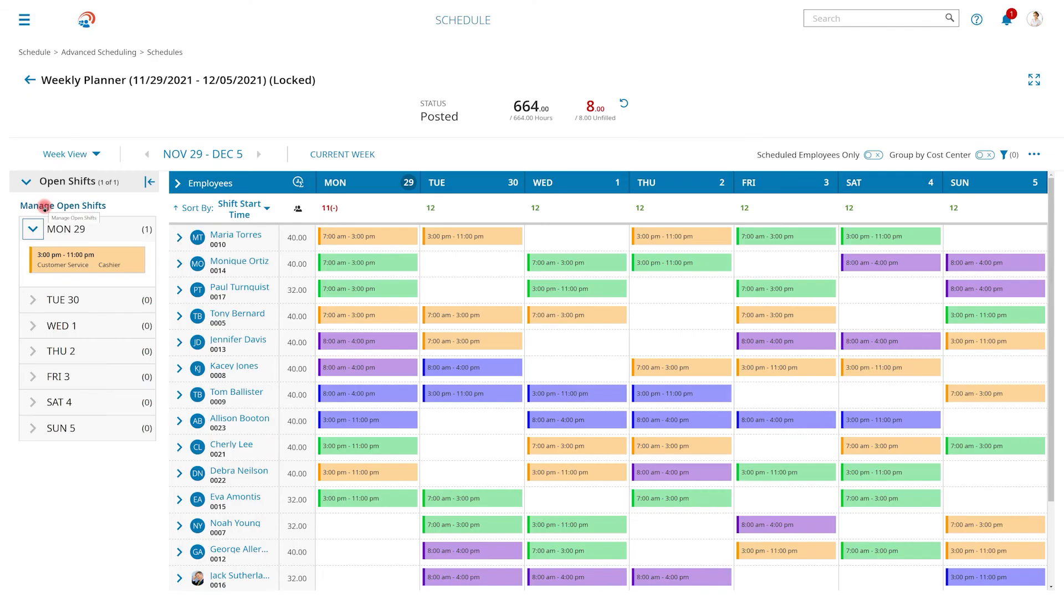
Select the Monday, November 29 Customer Service Cashier shift for open-shift management and check which employees qualify
left_click(72, 141)
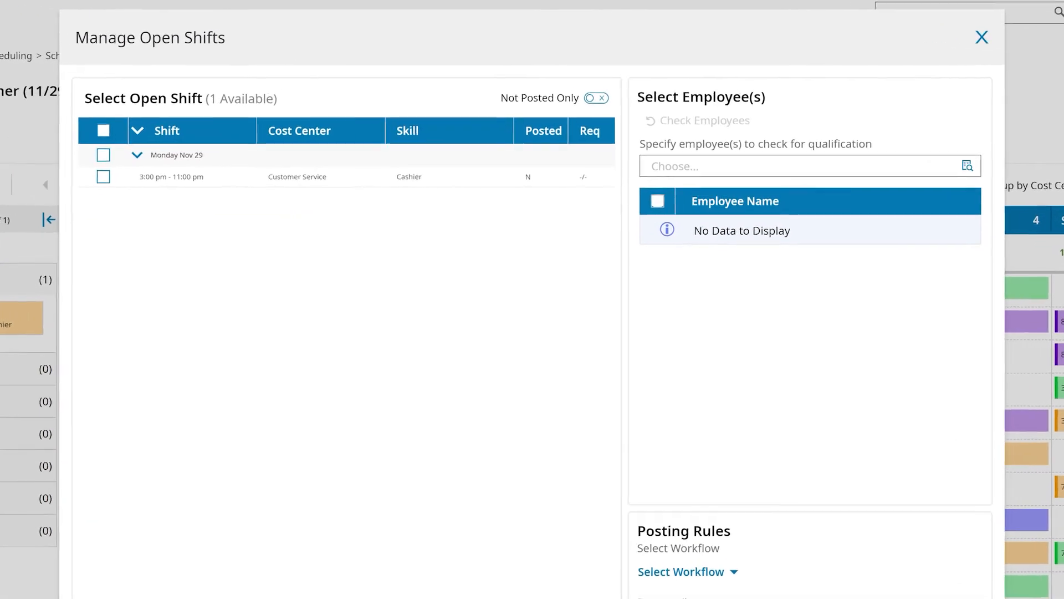
left_click(56, 194)
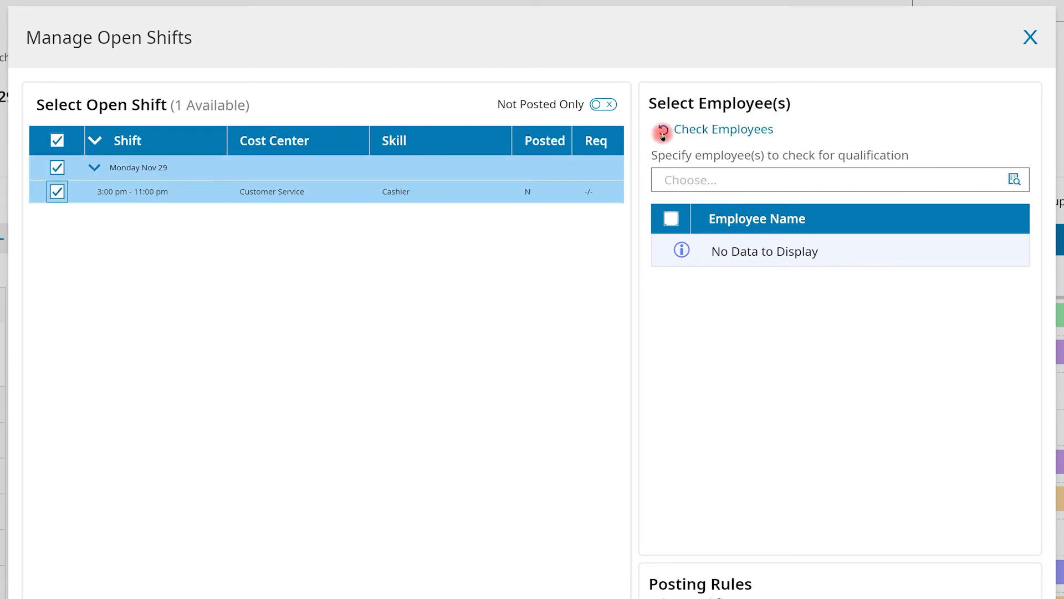
left_click(663, 134)
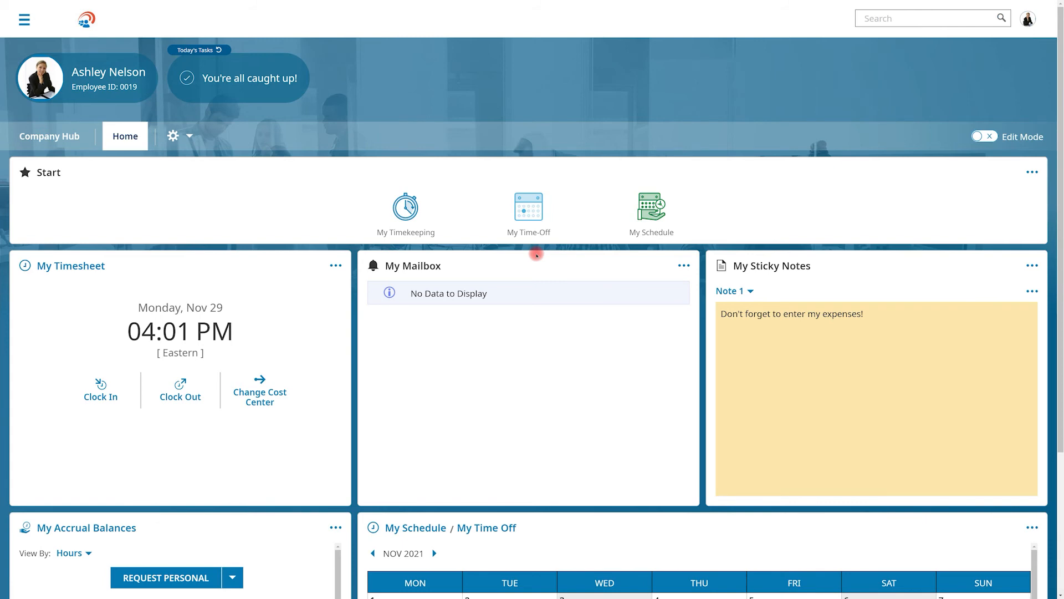
View the scheduled shift details for November 26 in the employee's home calendar
scroll(537, 255, "down", 4)
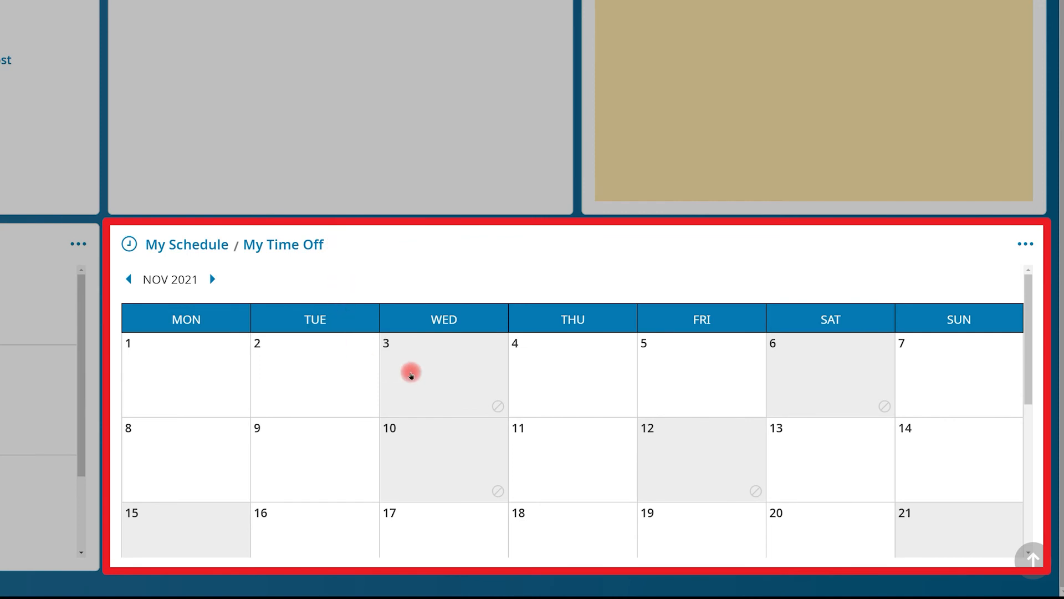
scroll(411, 375, "down", 3)
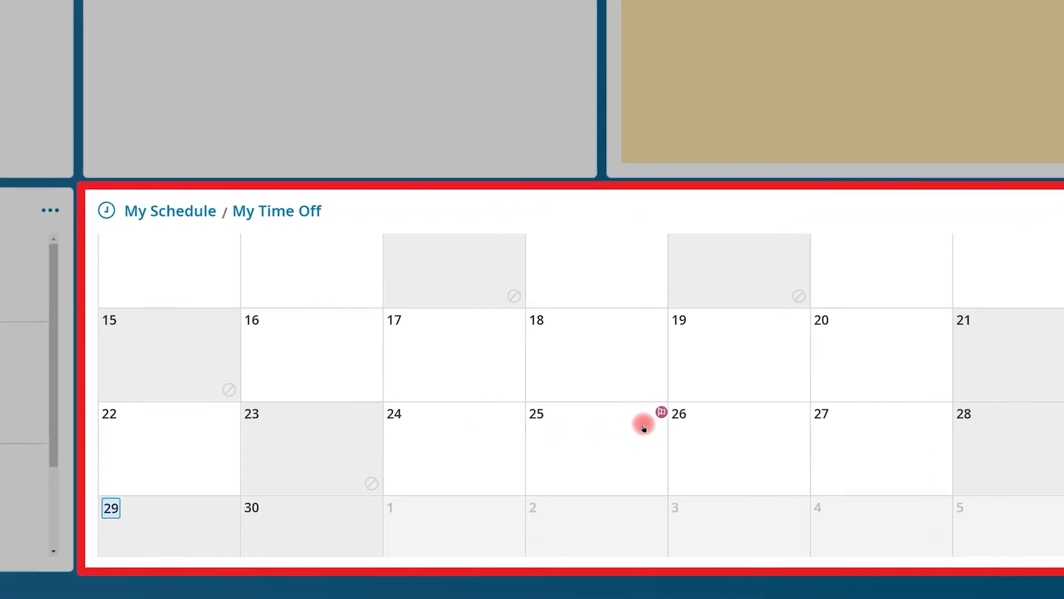
left_click(748, 414)
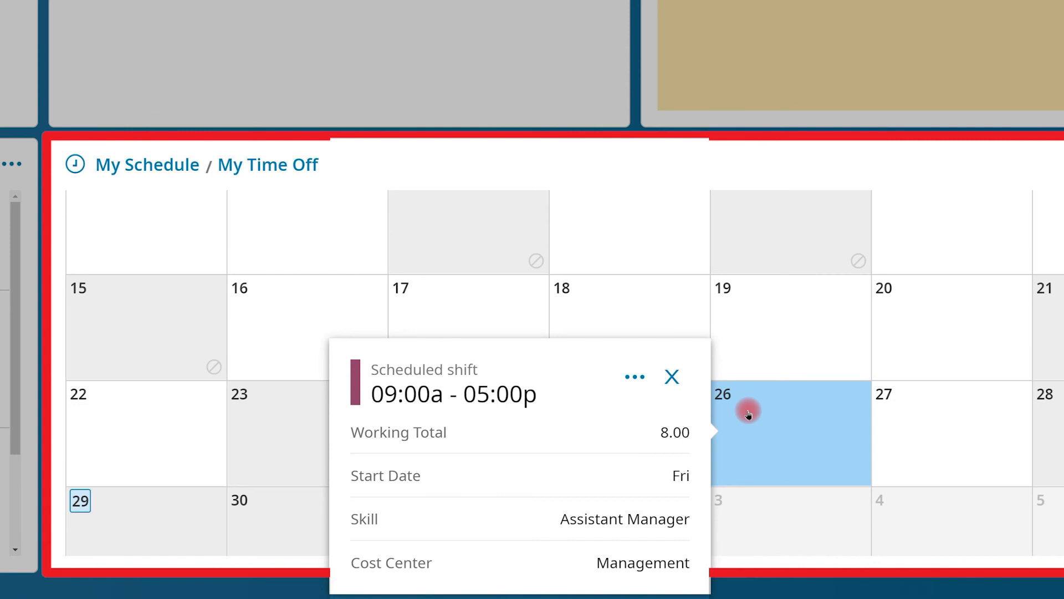
Open the employee's full schedule at December 1 and expand that day's shift details
left_click(188, 168)
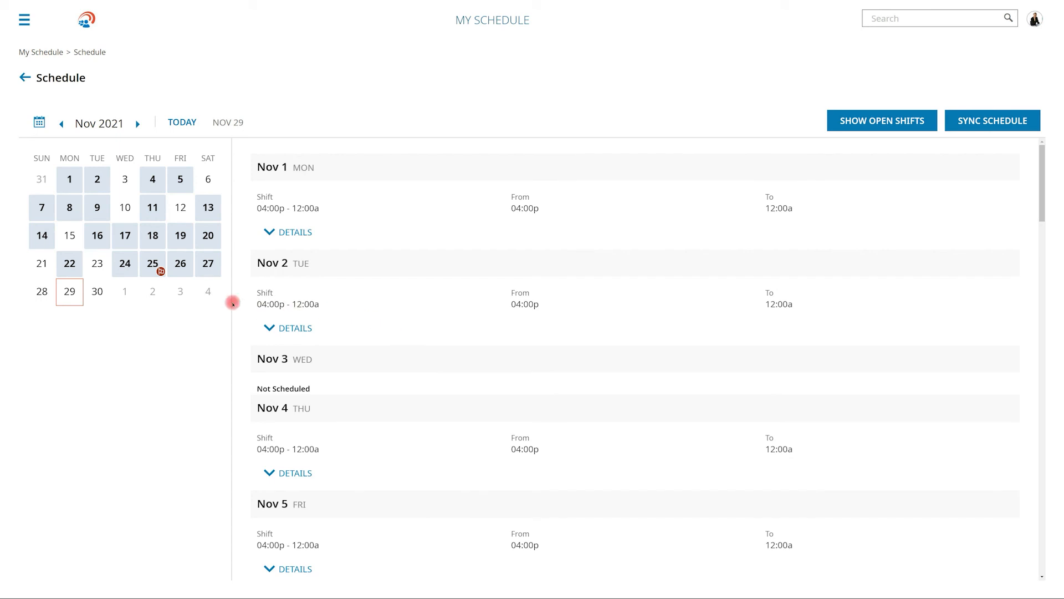
left_click(127, 292)
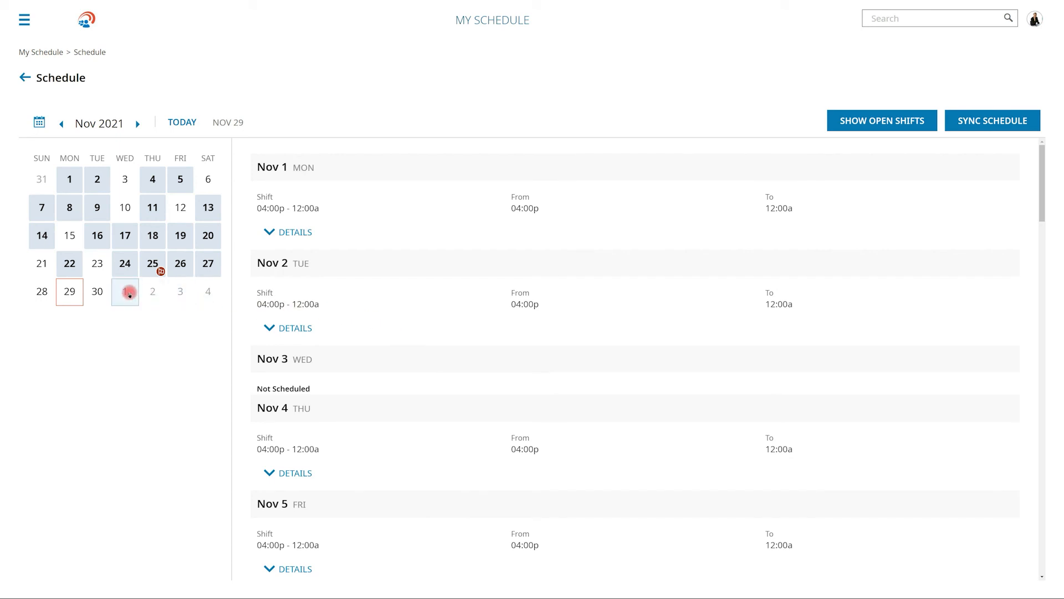
left_click(275, 235)
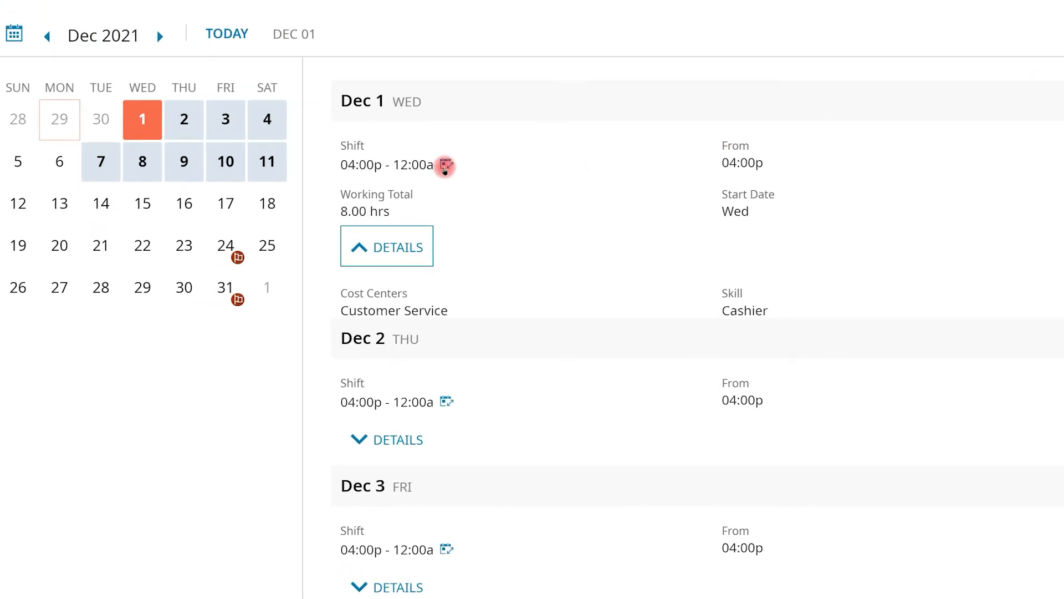
Open a shift change request for the December 1 shift from 4:00 pm to 12:00 am
left_click(445, 166)
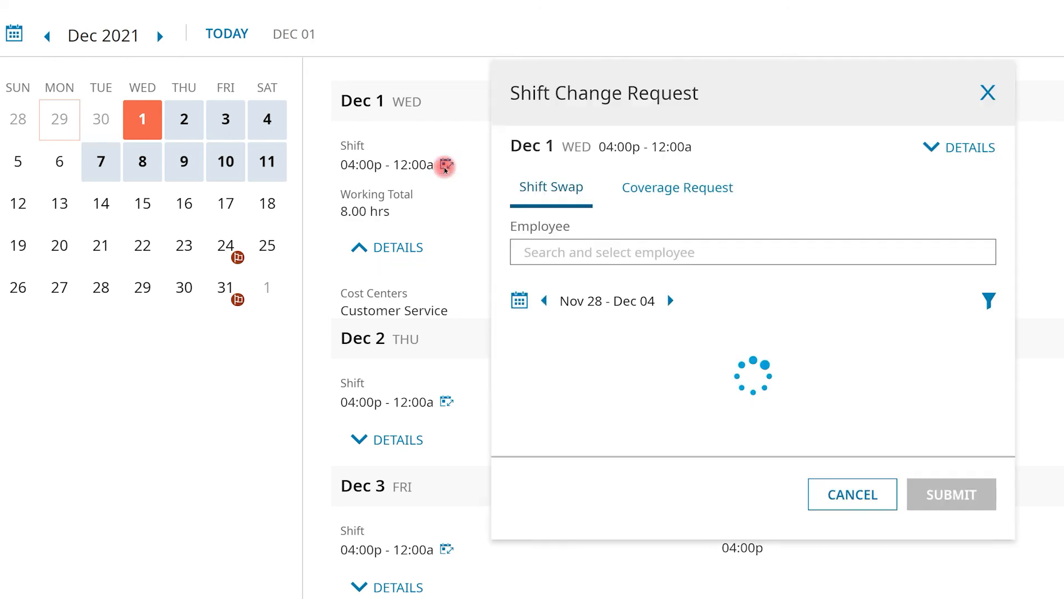